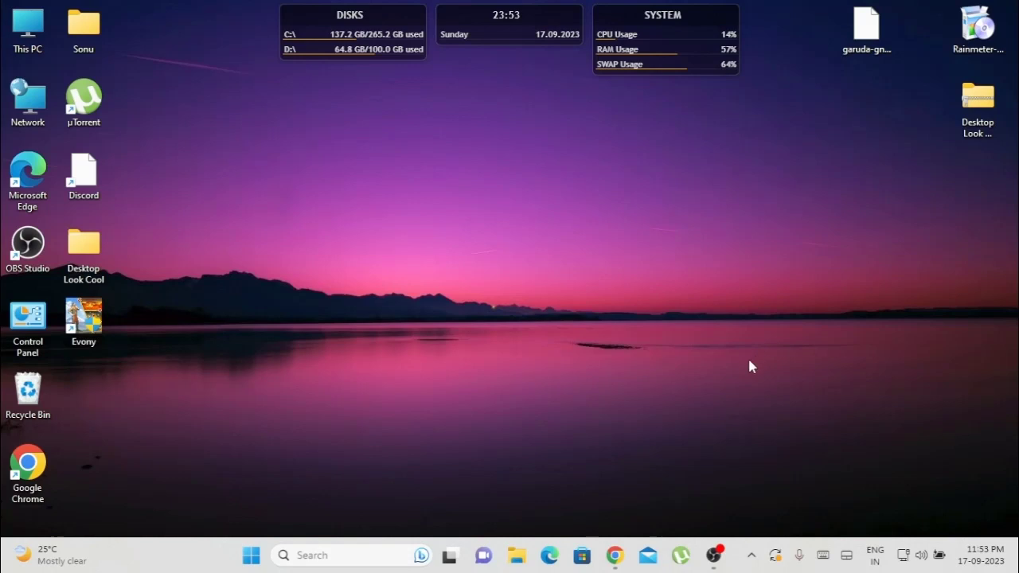
# Search Google in Chrome for "garuda linux" and open the Garuda Linux home page from the results
pyautogui.click(614, 560)
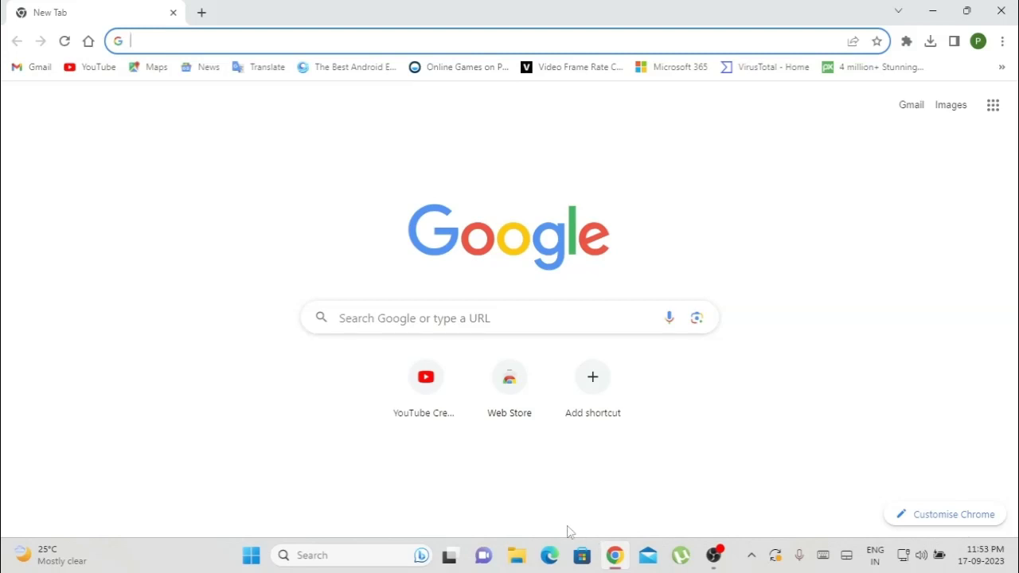
pyautogui.write('gar')
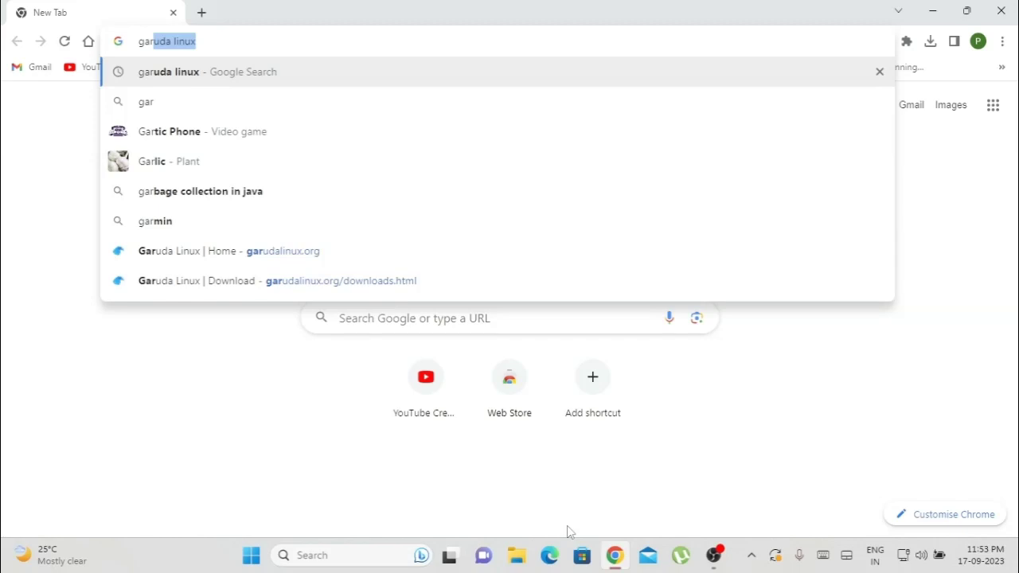
pyautogui.press('Right')
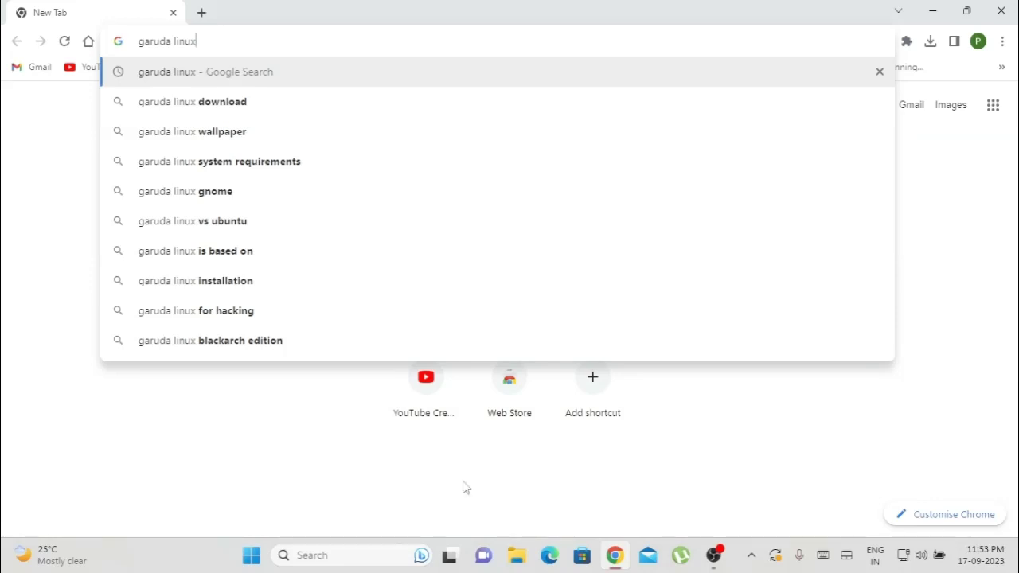
pyautogui.press('Return')
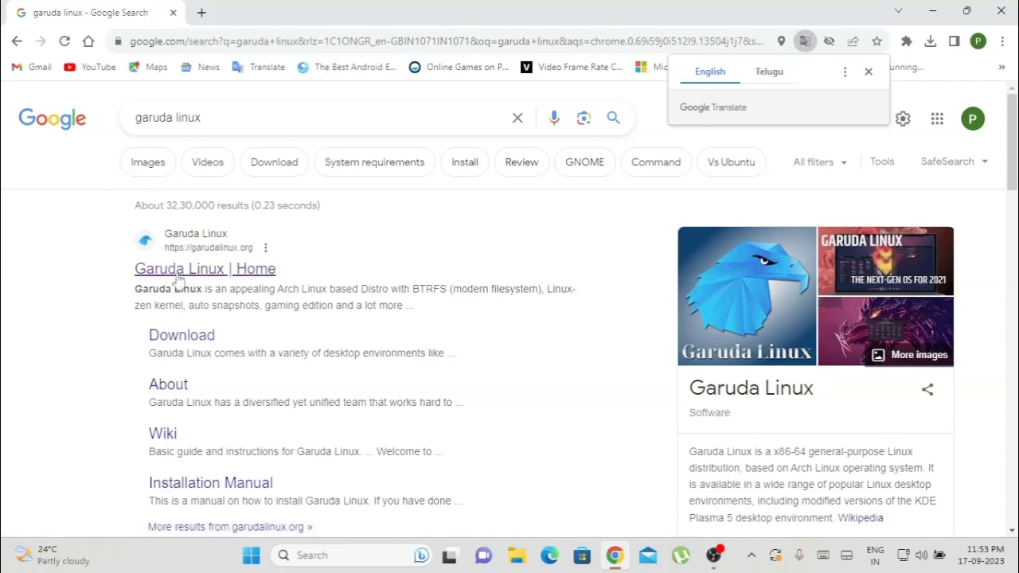
pyautogui.click(182, 271)
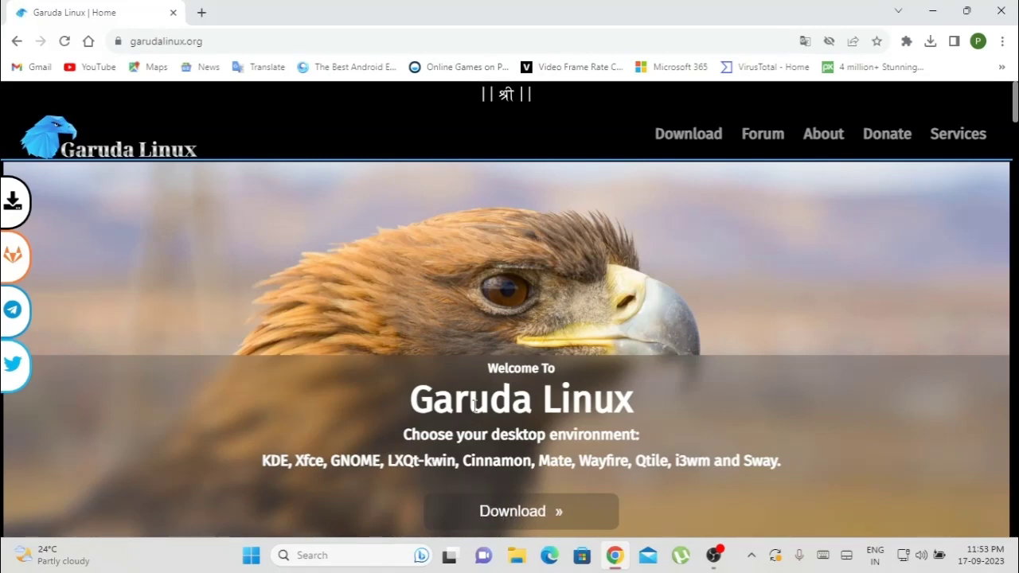
# Look through the home page's Latest Release and Special Spotlights sections, including the Easy Installation entry
pyautogui.scroll(-5, 437, 250)
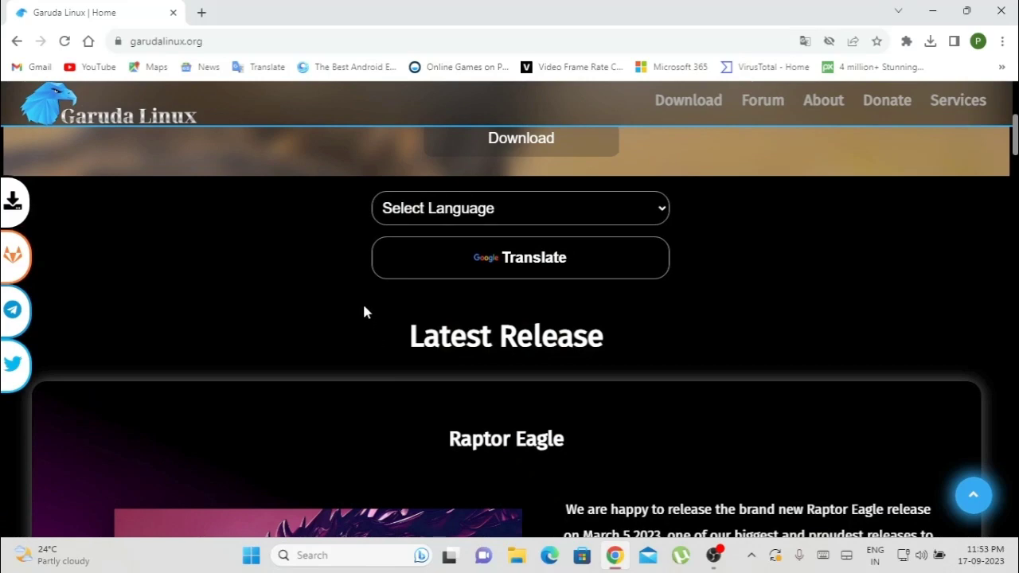
pyautogui.scroll(-6, 366, 262)
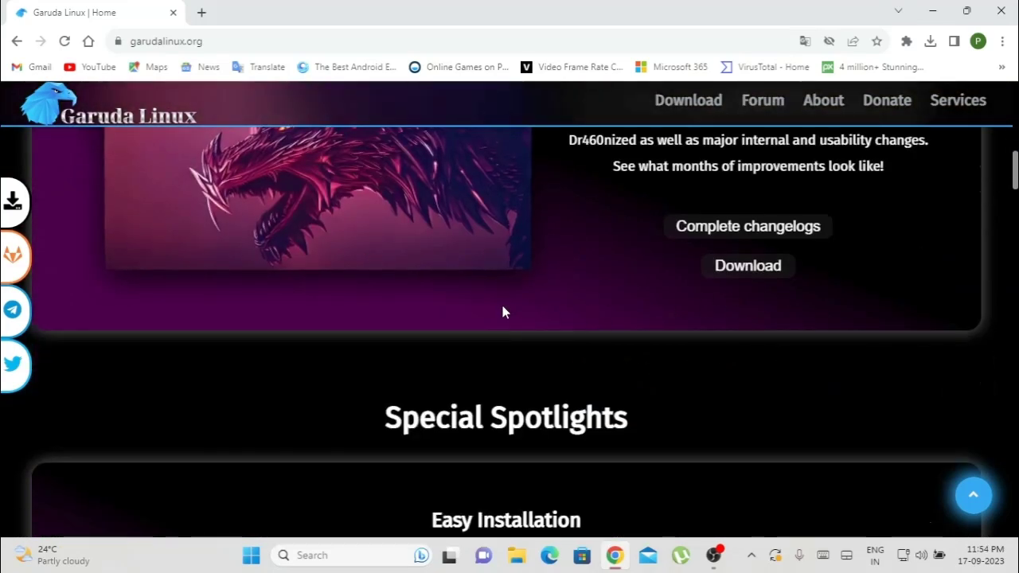
pyautogui.scroll(-2, 502, 312)
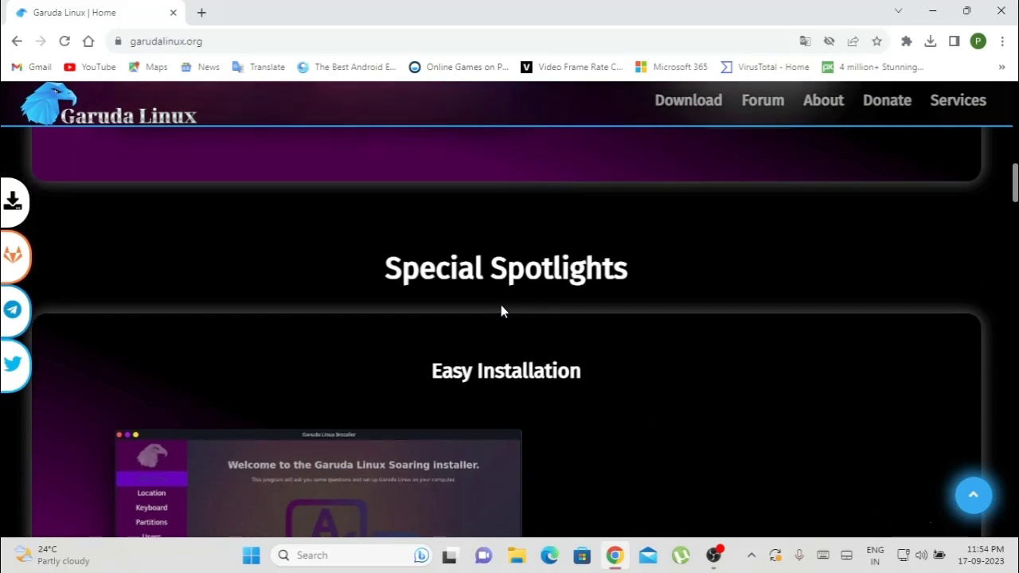
pyautogui.scroll(-3, 501, 305)
pyautogui.scroll(-2, 507, 287)
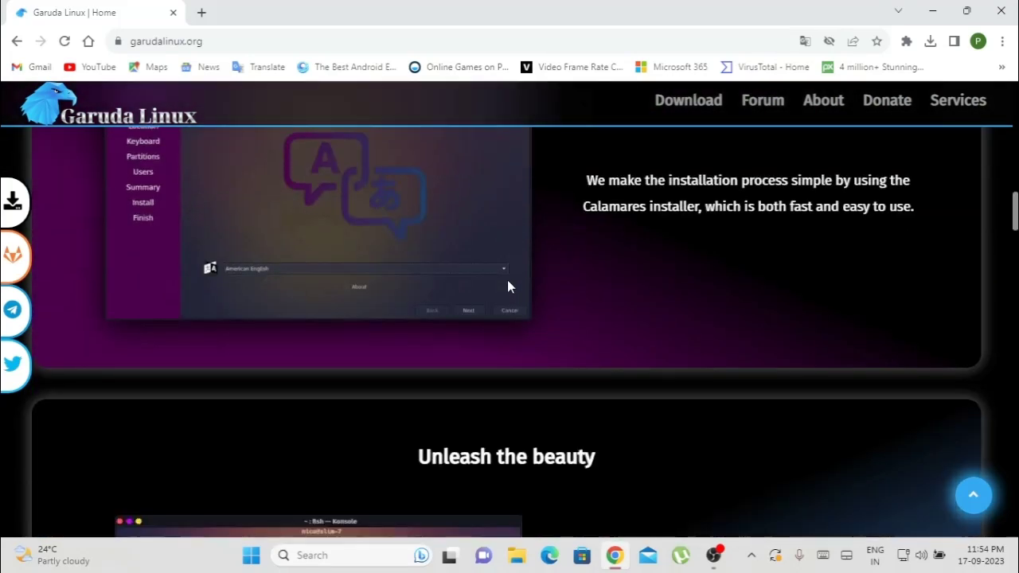
pyautogui.scroll(2, 485, 284)
pyautogui.scroll(1, 483, 281)
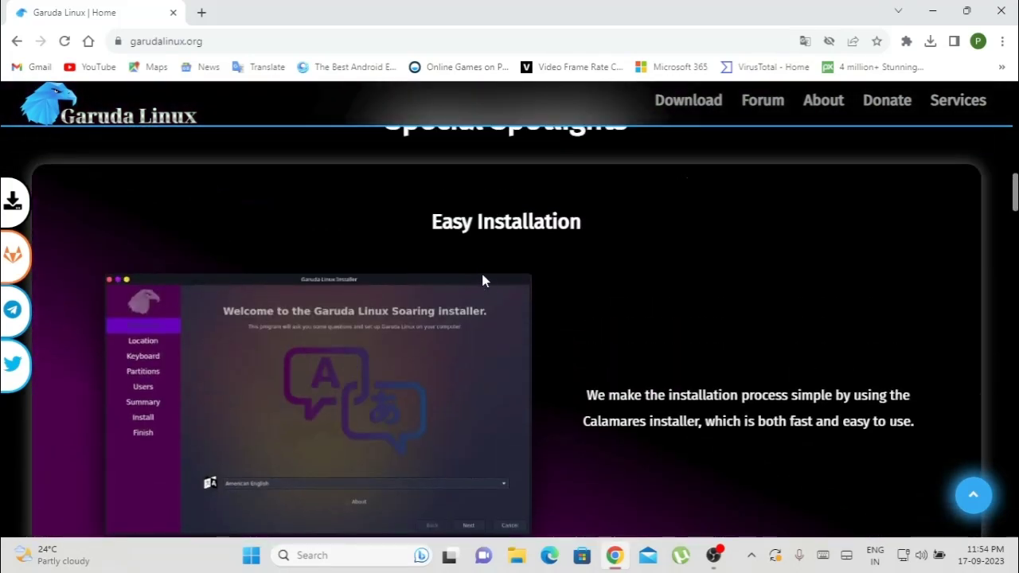
pyautogui.scroll(3, 480, 273)
pyautogui.scroll(3, 480, 274)
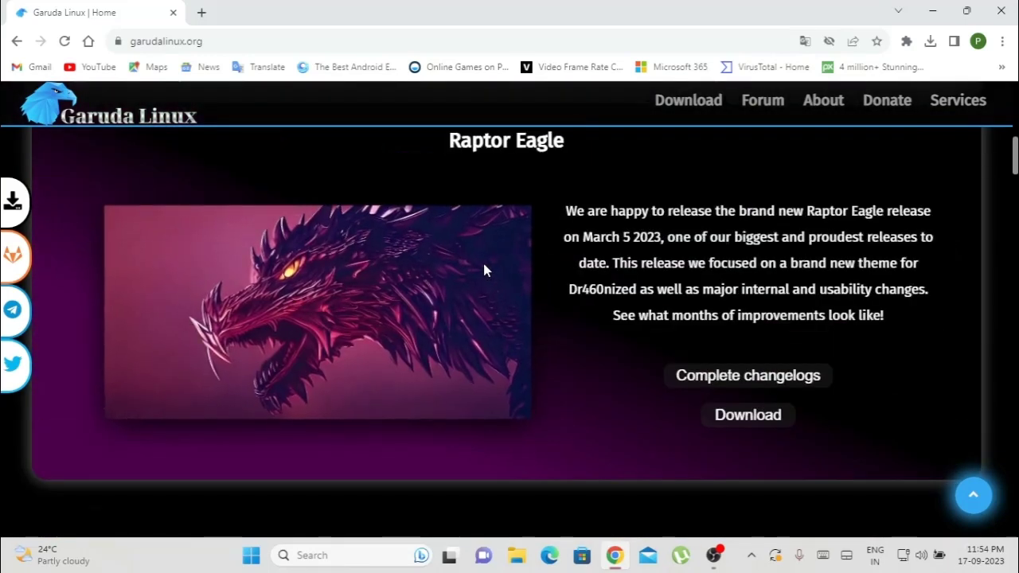
pyautogui.scroll(5, 484, 269)
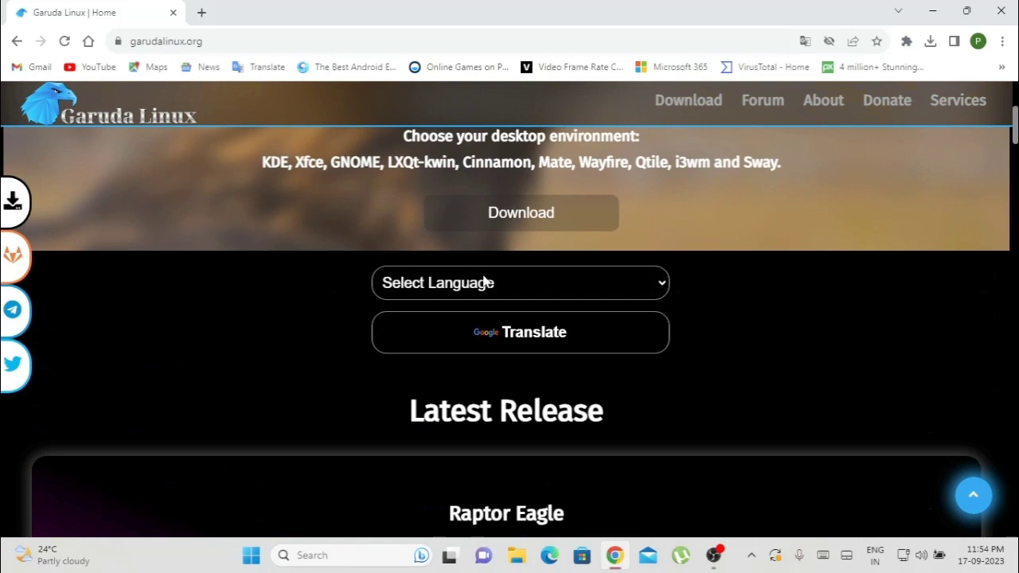
# Open the Garuda Linux download page and read its minimum requirements, installation procedure and recommendations
pyautogui.click(541, 217)
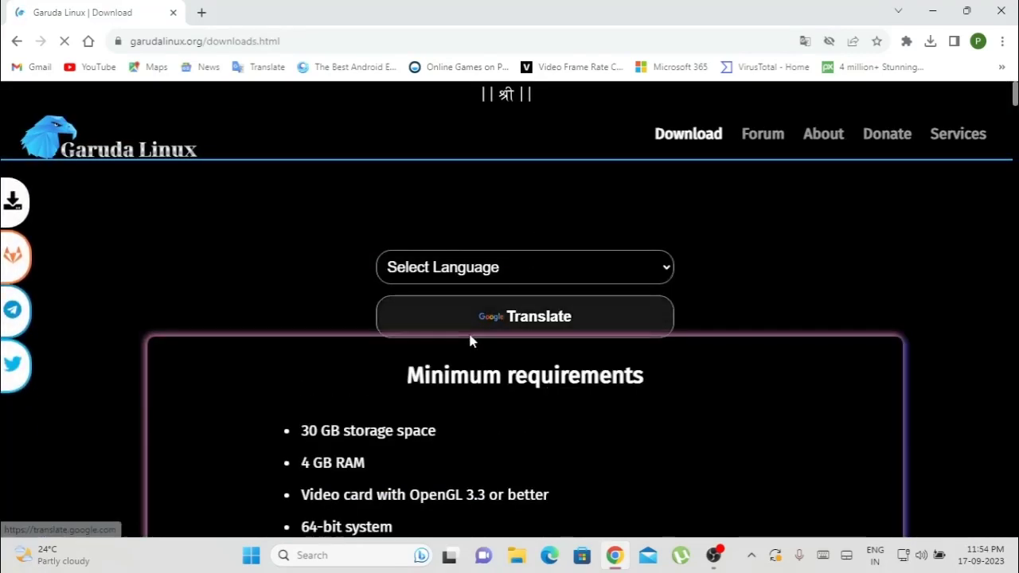
pyautogui.scroll(-1, 470, 341)
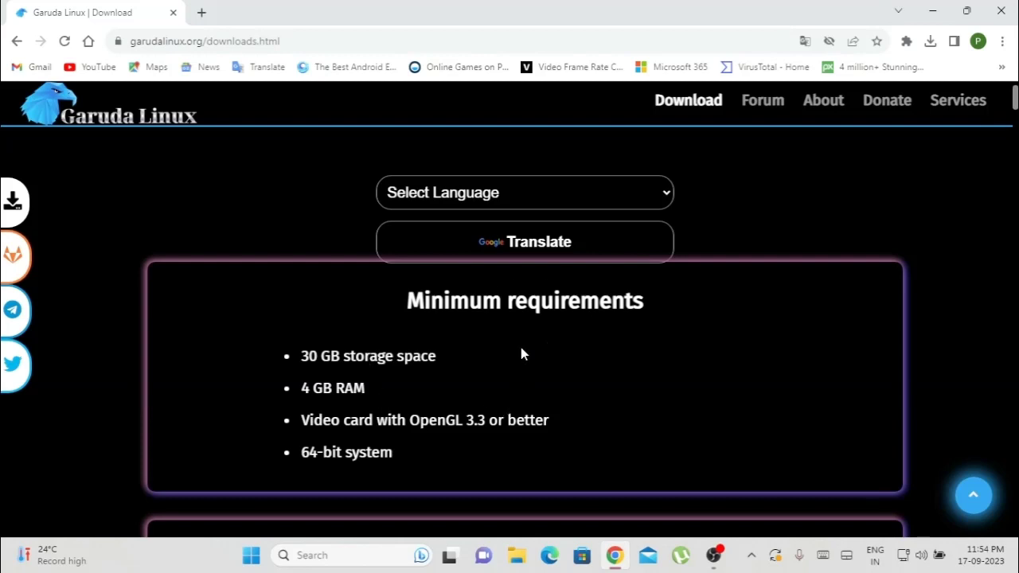
pyautogui.scroll(-3, 520, 350)
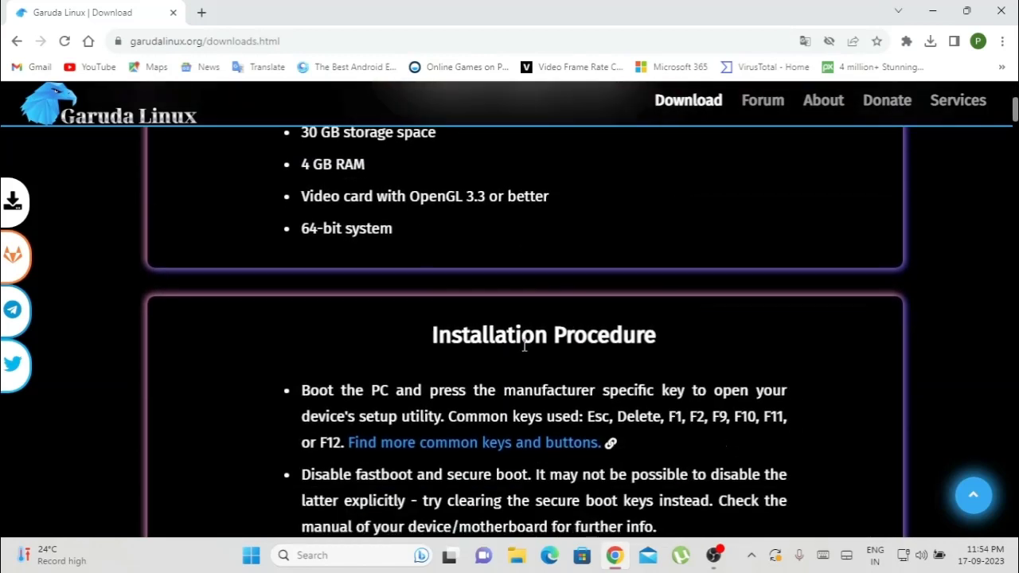
pyautogui.scroll(-2, 478, 359)
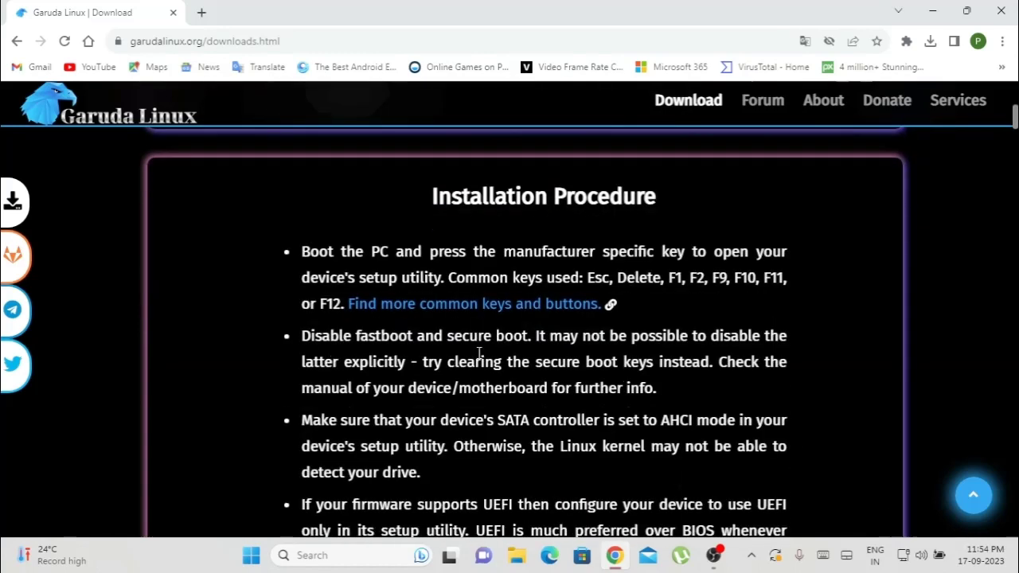
pyautogui.scroll(6, 335, 357)
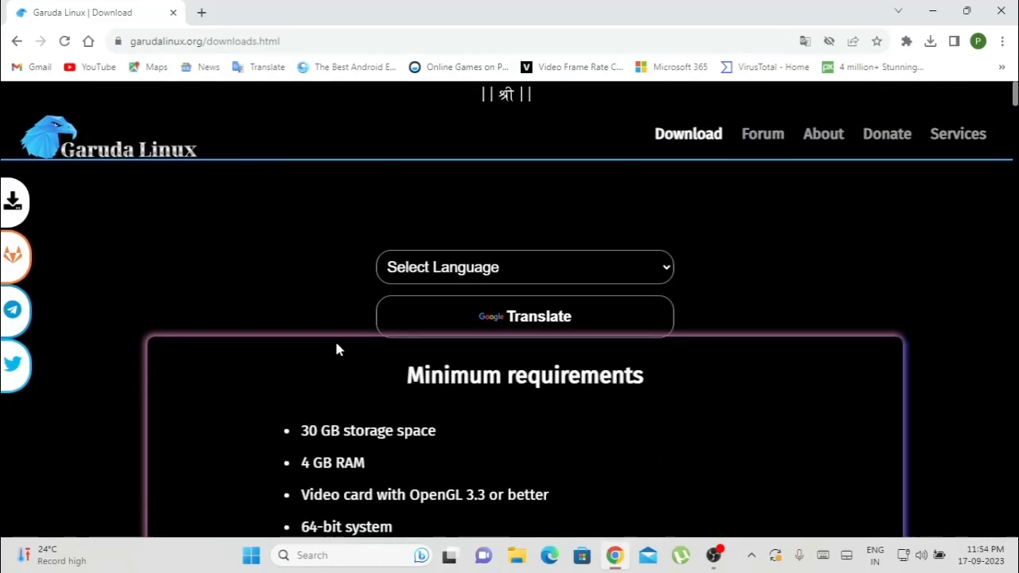
pyautogui.scroll(-3, 504, 344)
pyautogui.scroll(-2, 505, 344)
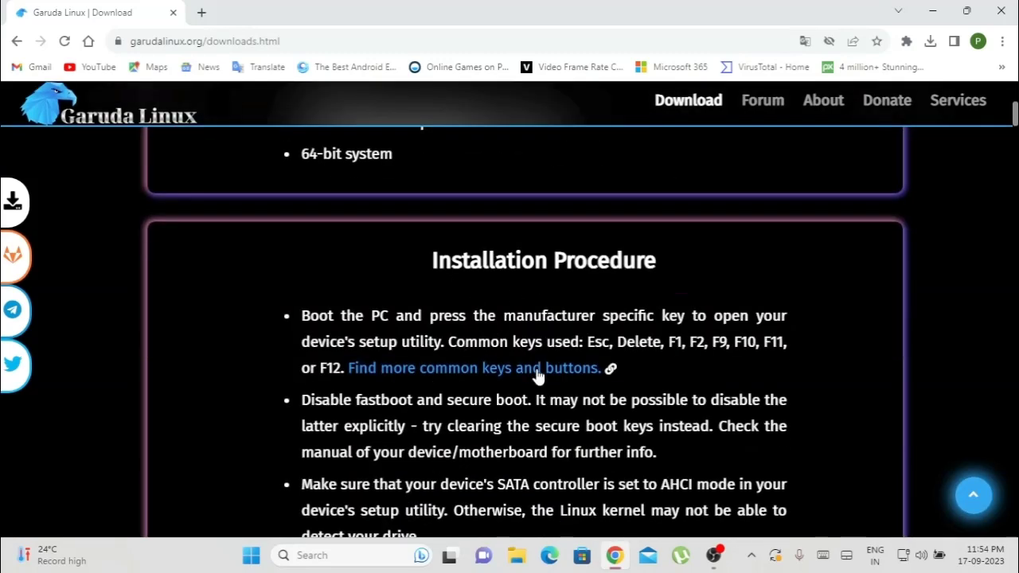
pyautogui.scroll(-2, 539, 374)
pyautogui.scroll(-4, 407, 333)
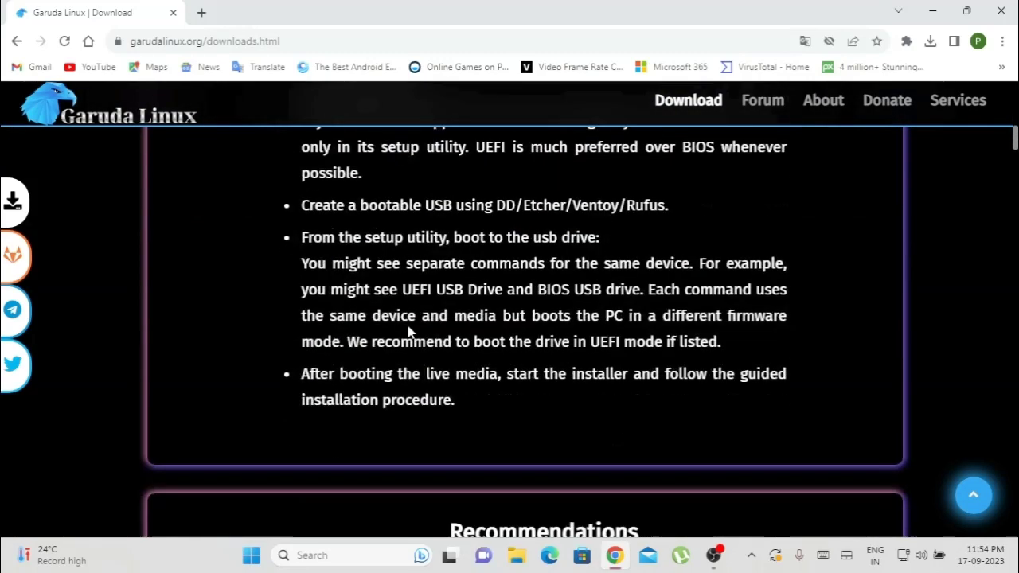
pyautogui.scroll(-3, 484, 283)
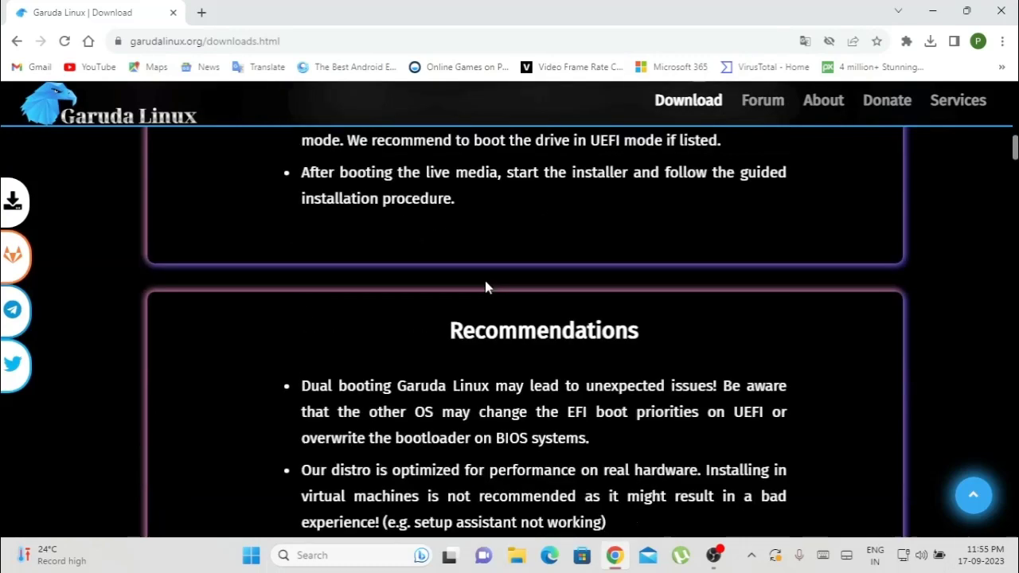
pyautogui.scroll(7, 469, 280)
pyautogui.scroll(6, 515, 229)
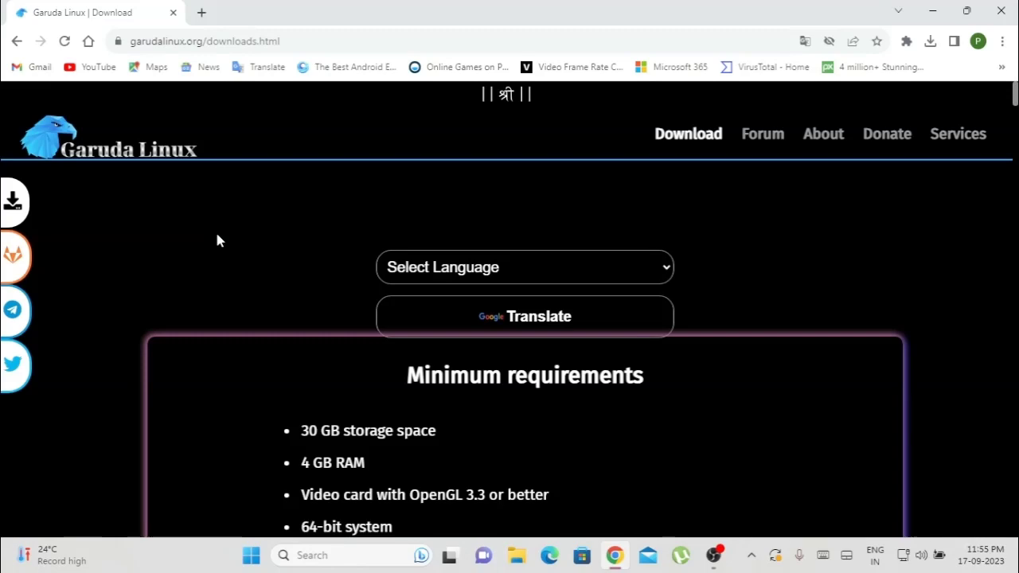
# Find the Garuda Linux GNOME edition among the downloads and show its download options
pyautogui.scroll(-10, 216, 235)
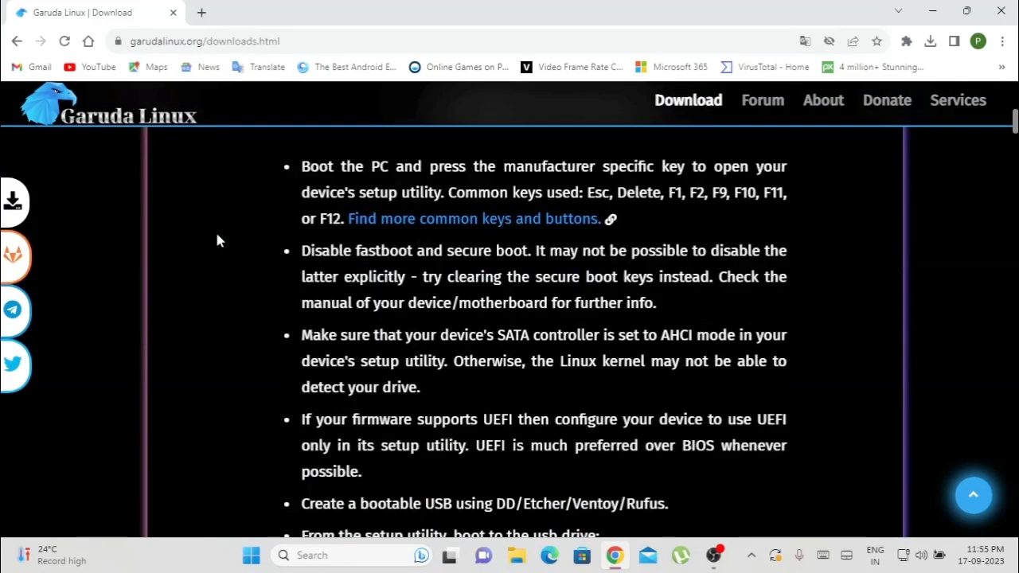
pyautogui.scroll(-5, 217, 240)
pyautogui.scroll(3, 217, 239)
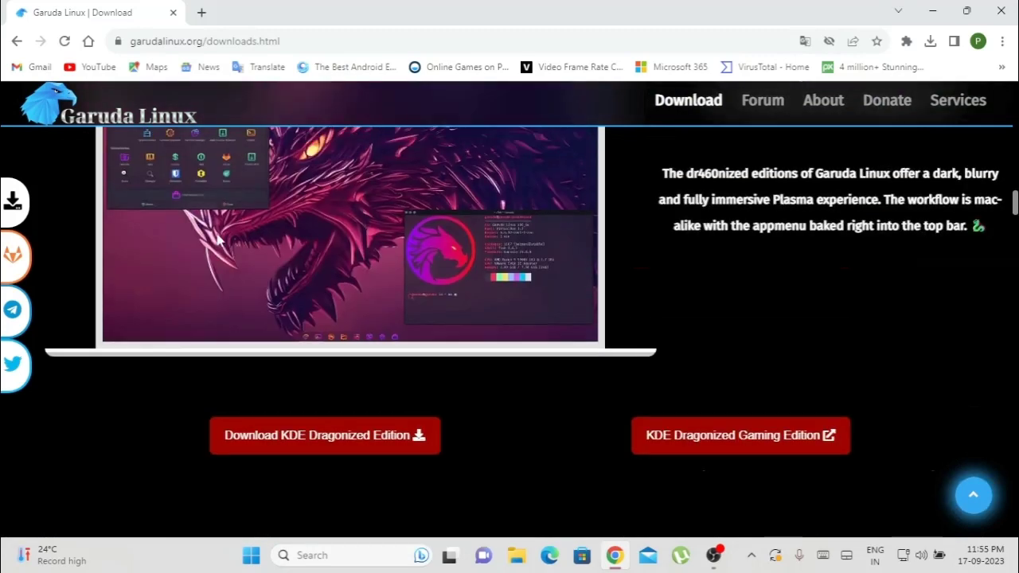
pyautogui.scroll(3, 218, 241)
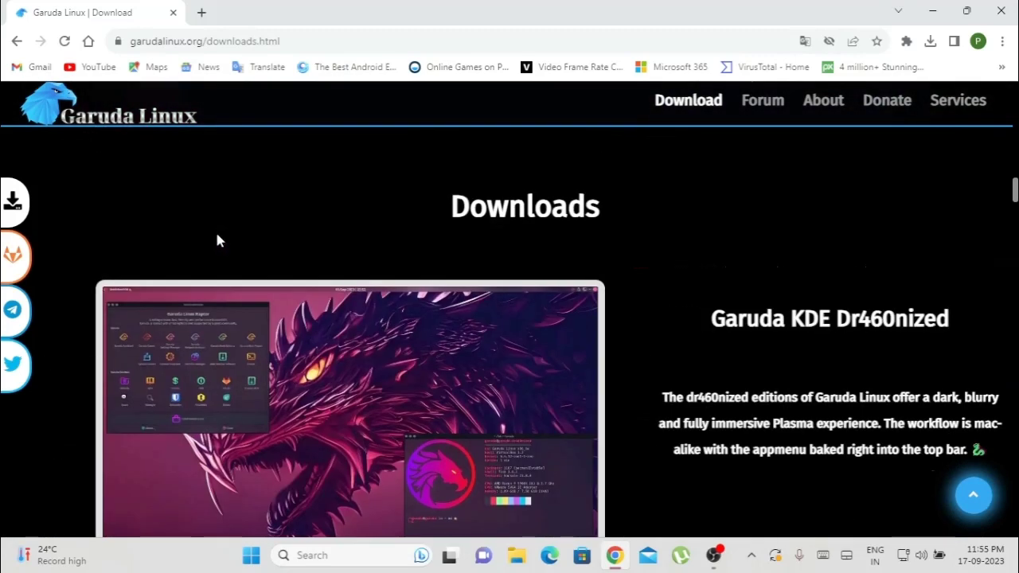
pyautogui.rightClick(218, 240)
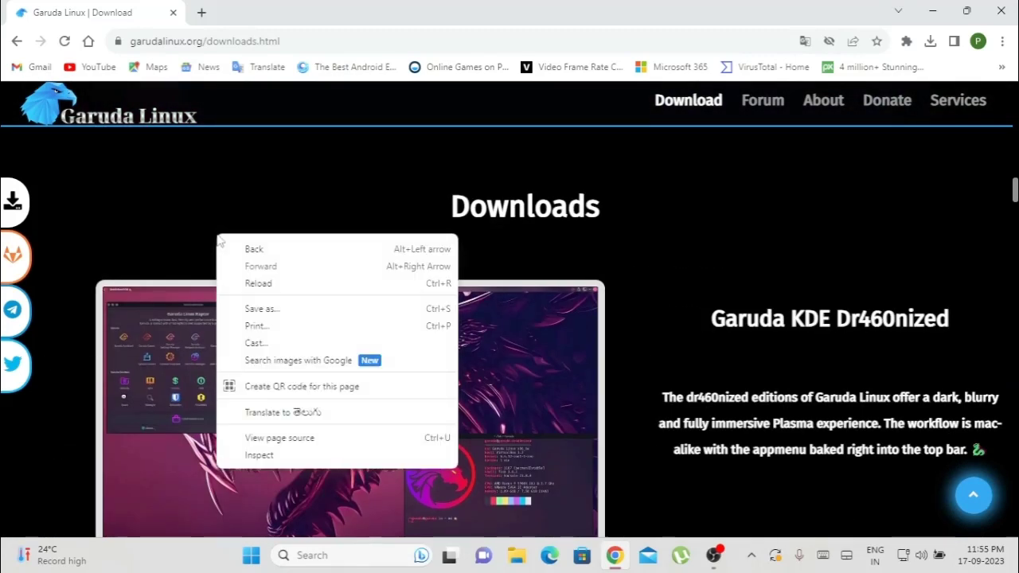
pyautogui.click(189, 232)
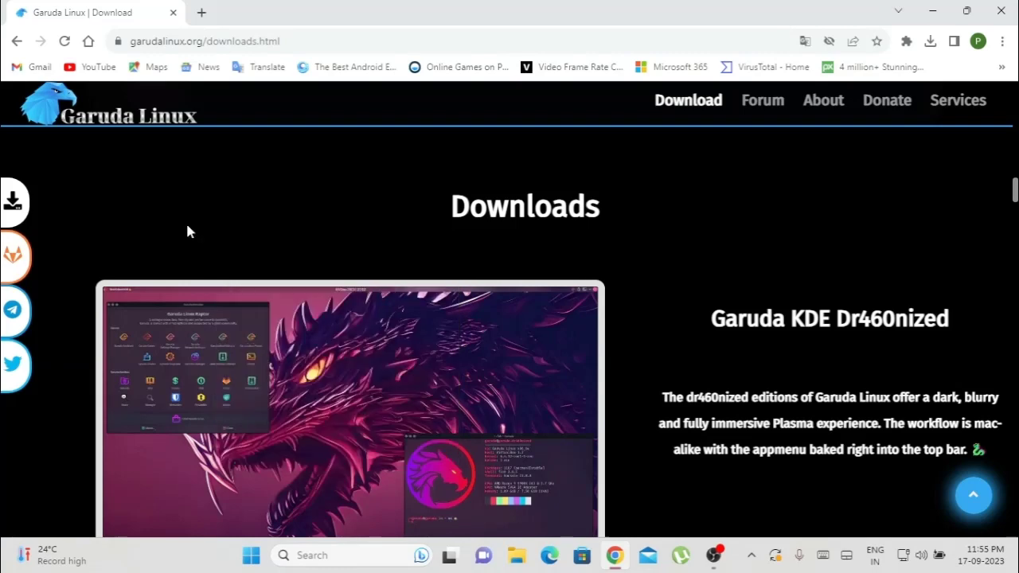
pyautogui.scroll(-8, 437, 271)
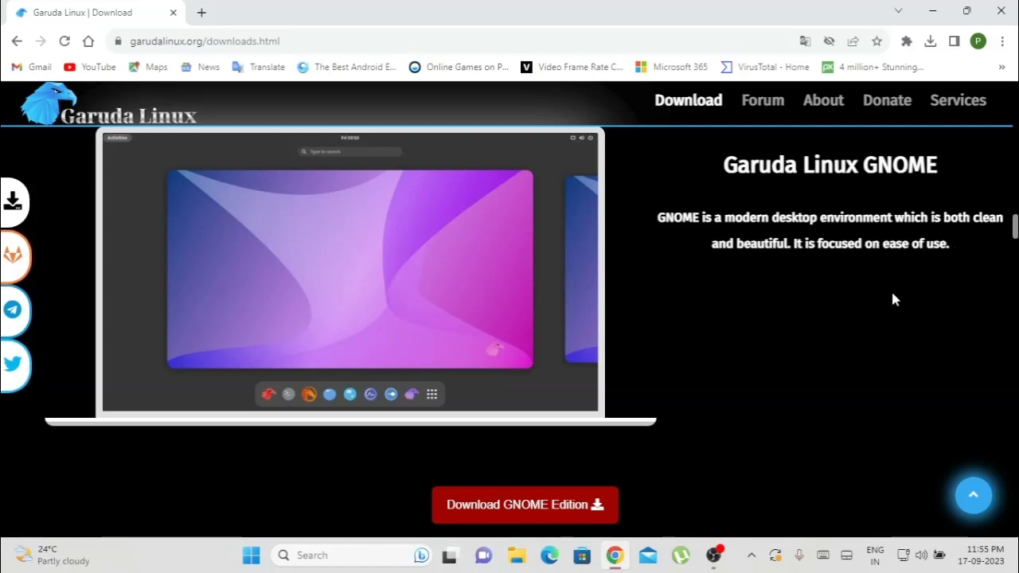
pyautogui.scroll(-1, 877, 279)
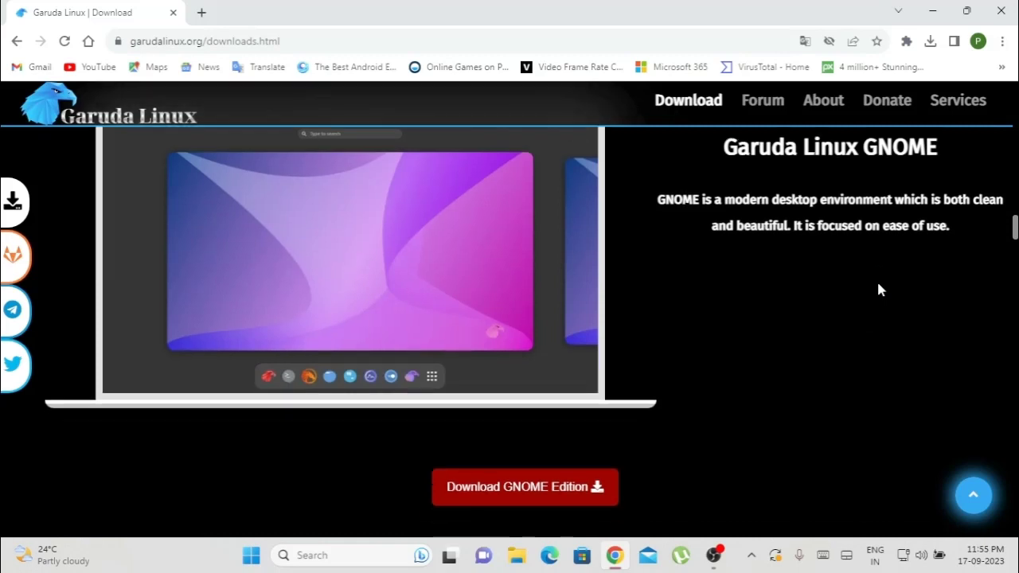
pyautogui.moveTo(593, 436)
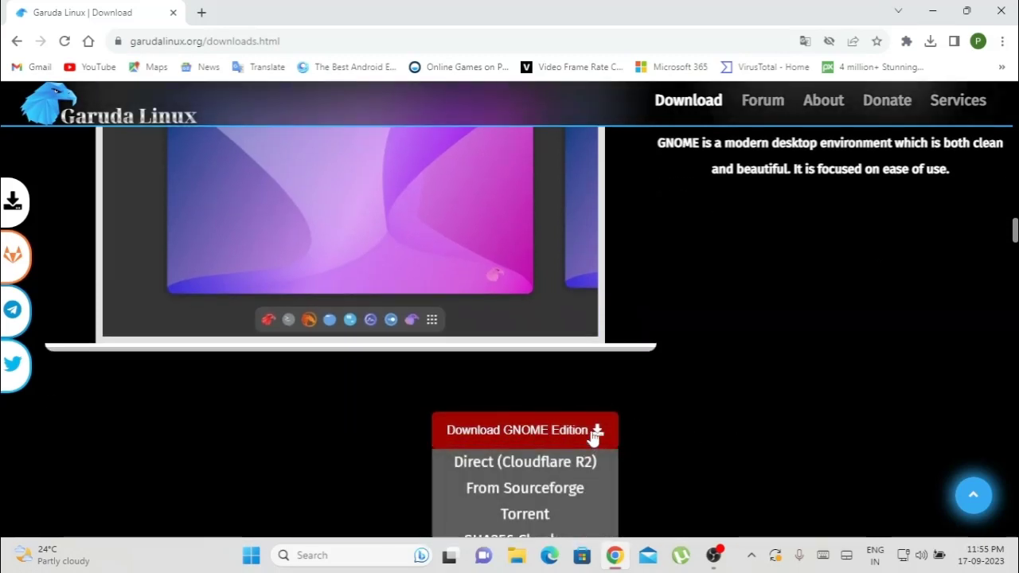
pyautogui.scroll(-2, 593, 436)
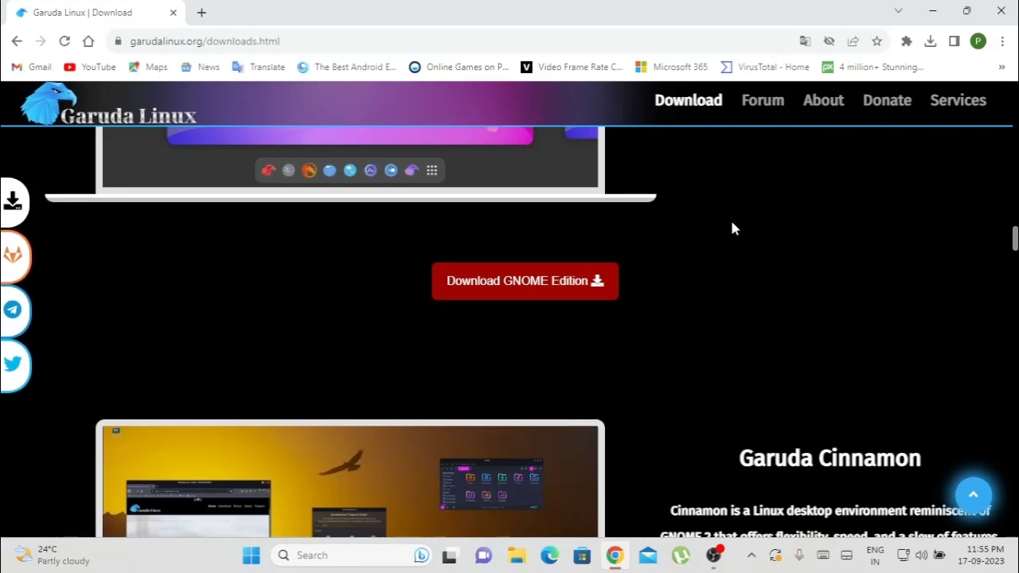
# Switch to the desktop, move the garuda-gnome-linux-zen-230501.iso file to a spot diagonally below the Desktop Look archive, and check its file details
pyautogui.click(930, 10)
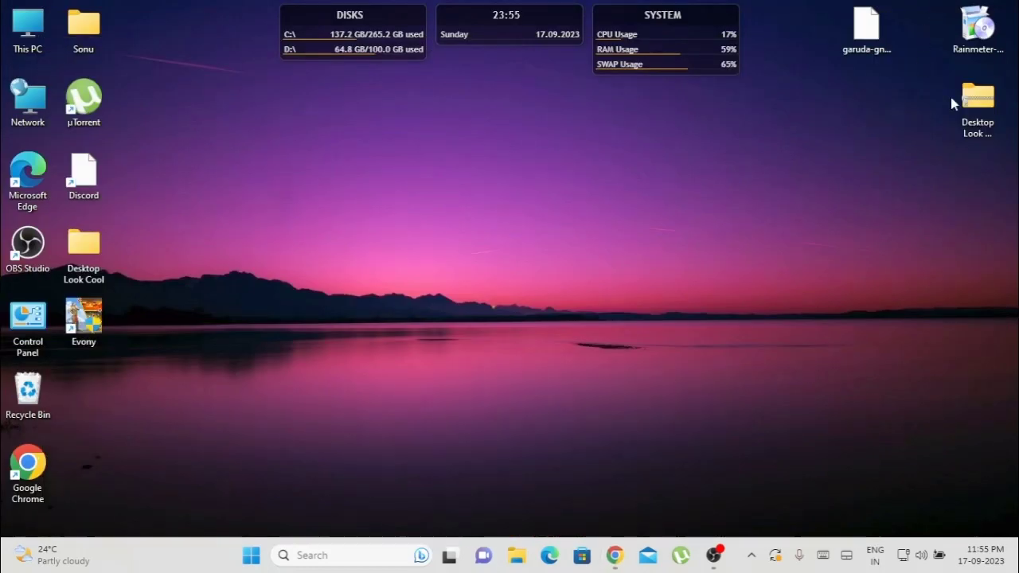
pyautogui.moveTo(876, 40); pyautogui.dragTo(917, 235)
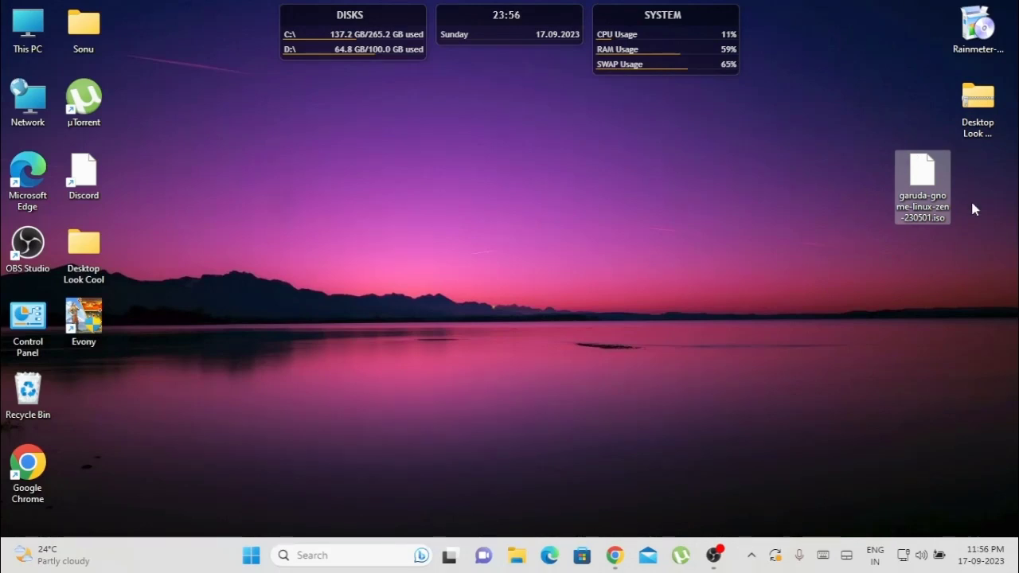
pyautogui.moveTo(917, 208)
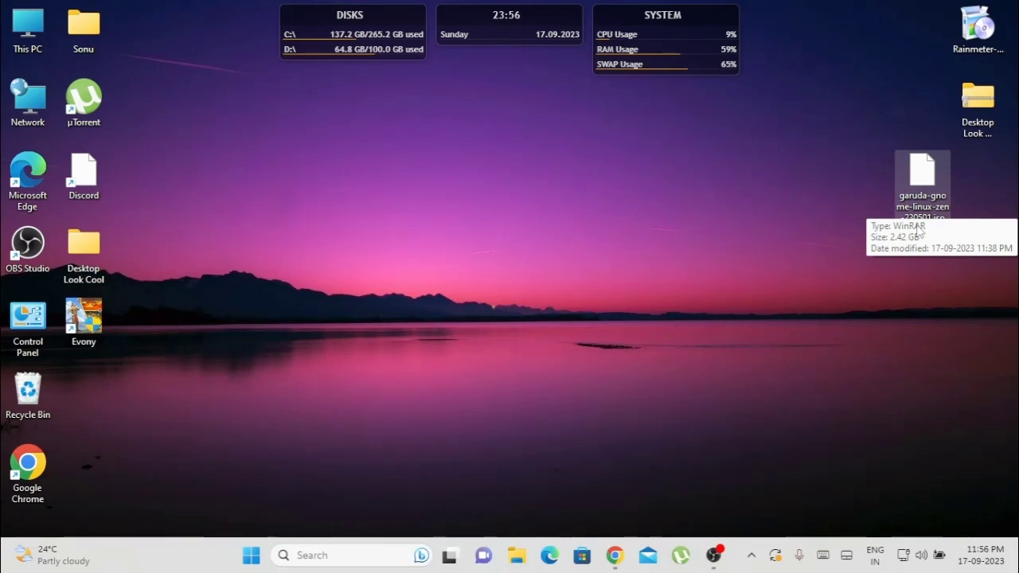
pyautogui.click(829, 249)
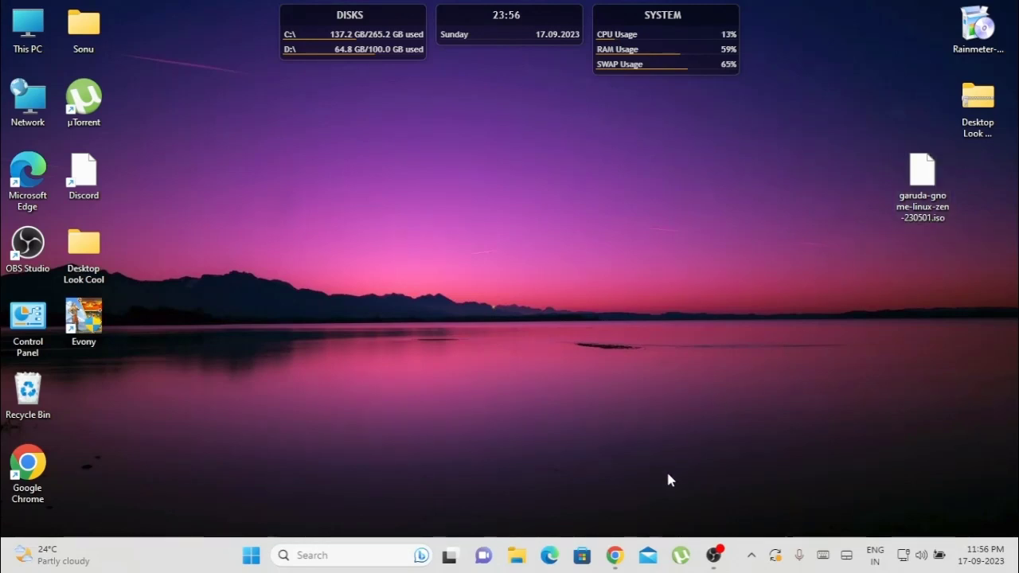
# Switch back to Chrome, search the web for rufus in a new tab, and open the official rufus.ie site
pyautogui.click(614, 554)
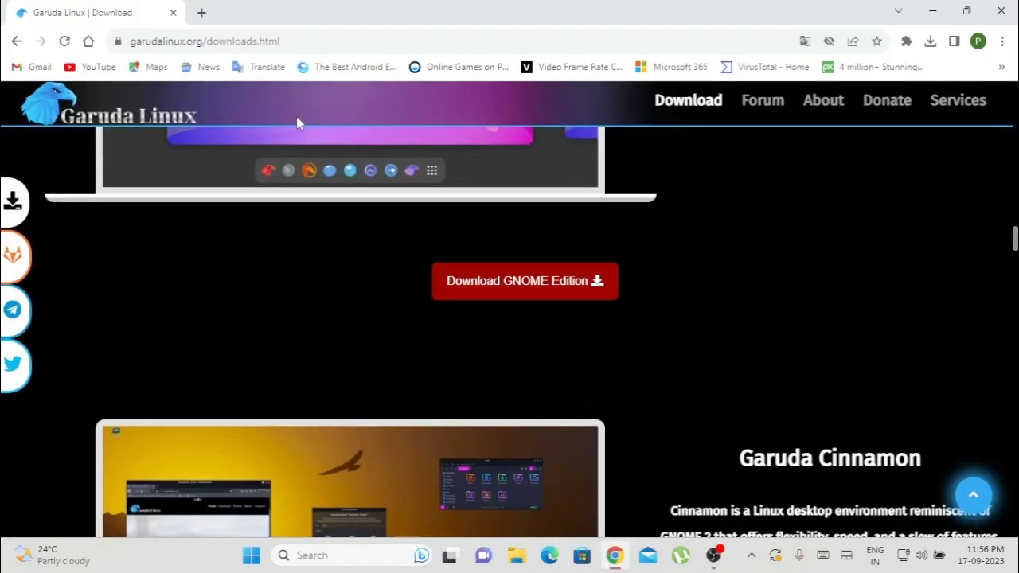
pyautogui.click(209, 11)
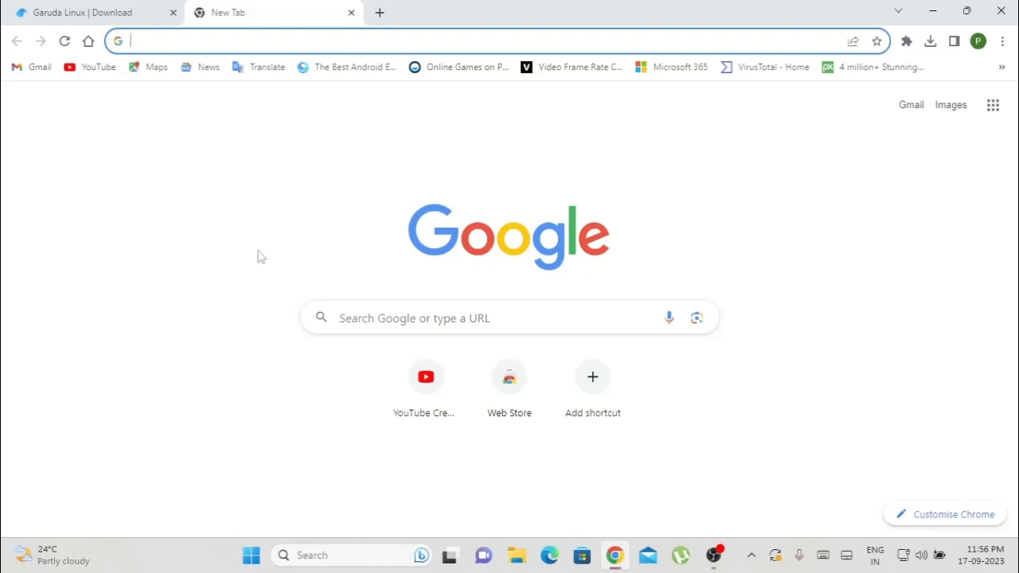
pyautogui.write('rufus')
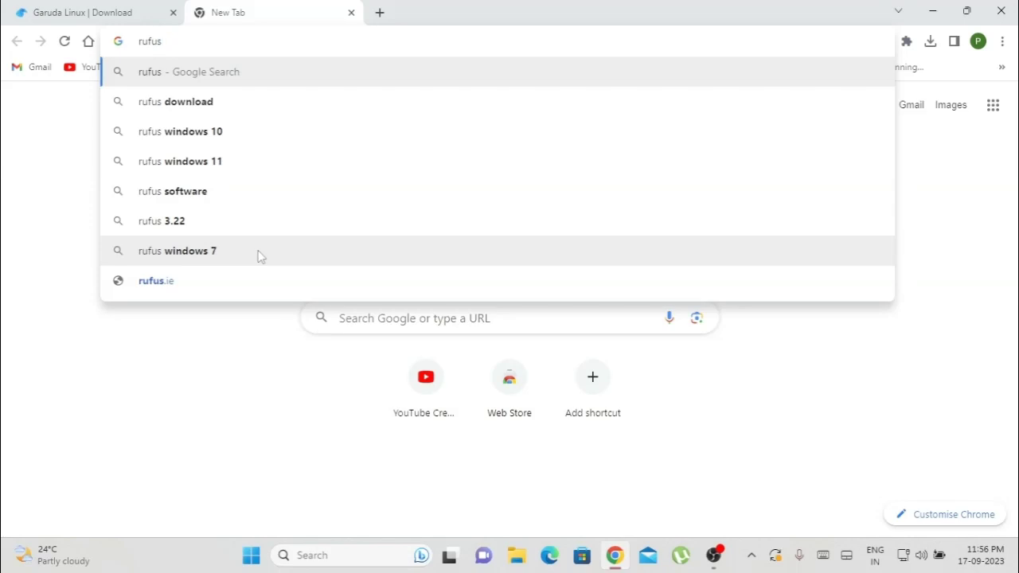
pyautogui.press('Return')
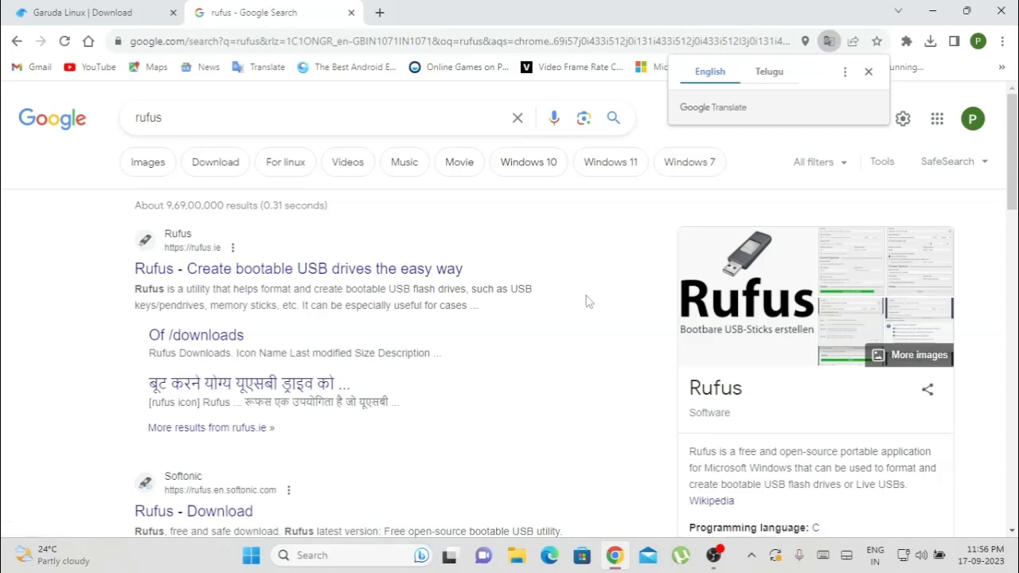
pyautogui.click(450, 271)
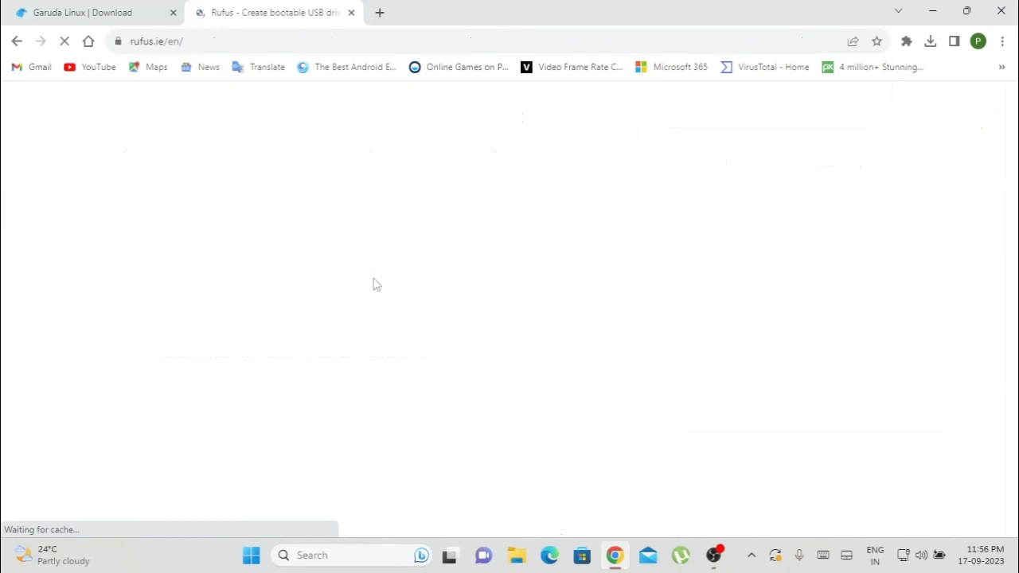
# Download the standard Windows x64 release rufus-4.2.exe from the latest releases, and close the browser
pyautogui.scroll(-5, 376, 284)
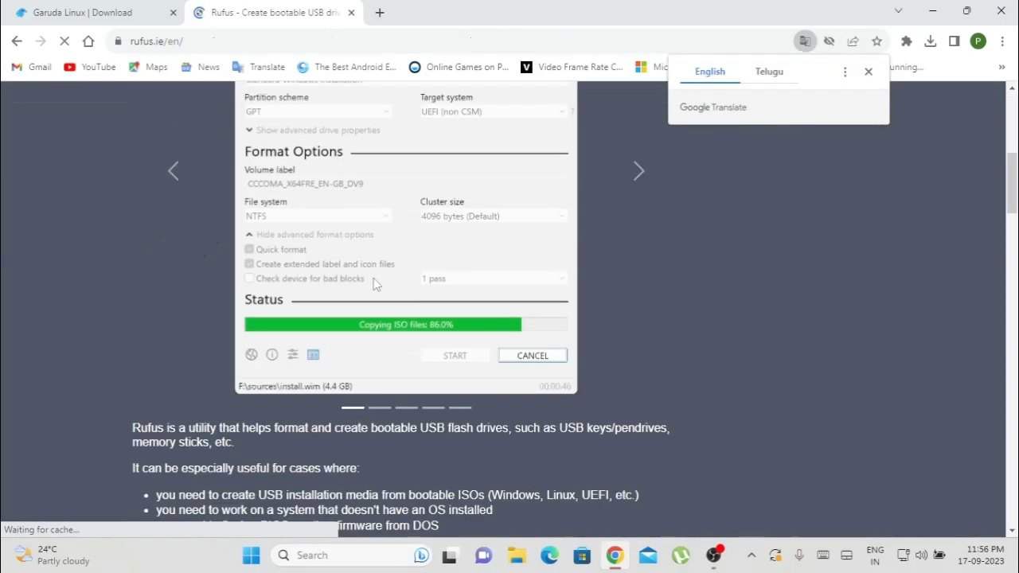
pyautogui.scroll(-5, 374, 282)
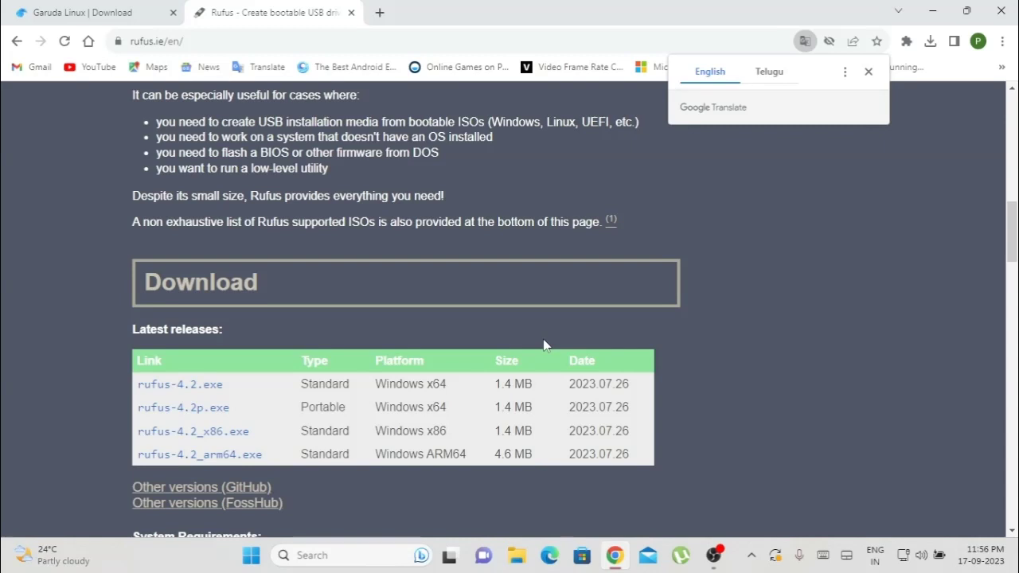
pyautogui.click(150, 390)
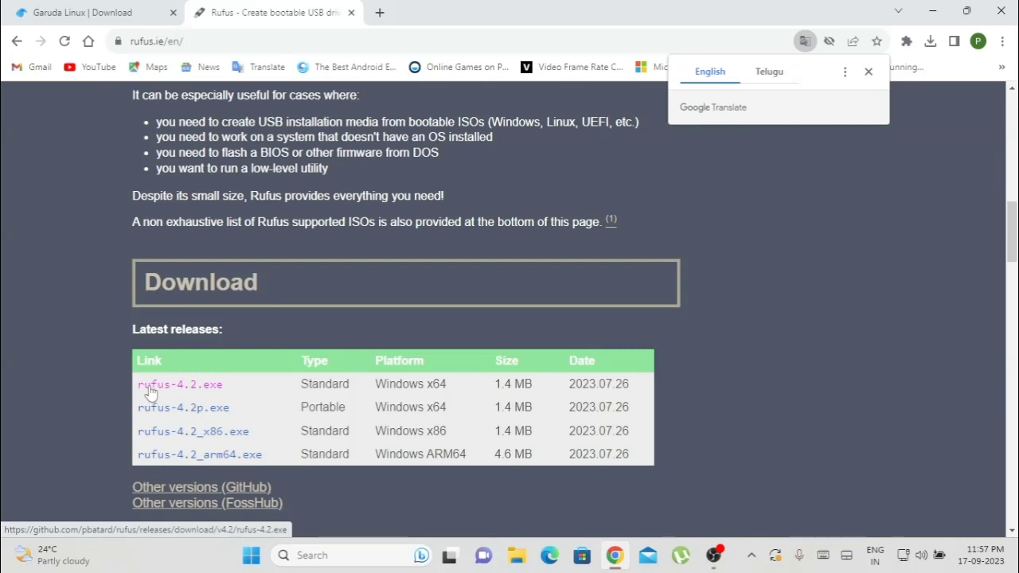
pyautogui.click(149, 388)
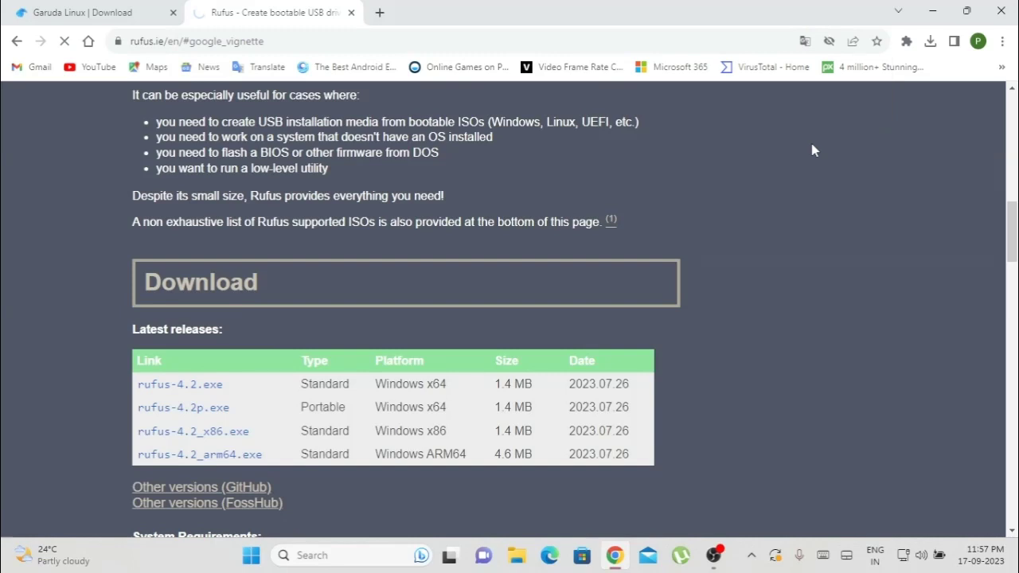
pyautogui.moveTo(811, 149); pyautogui.dragTo(919, 68)
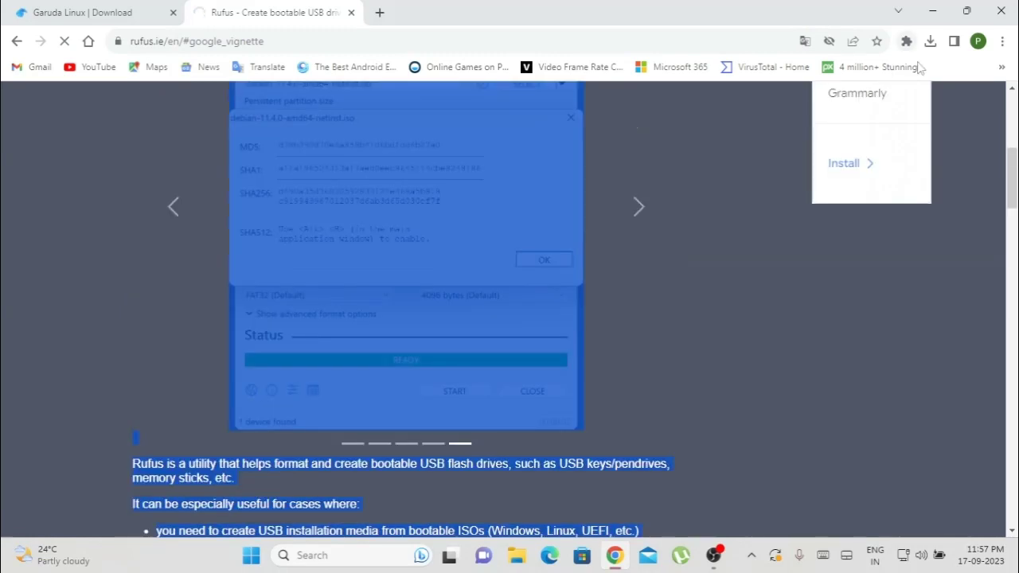
pyautogui.click(750, 278)
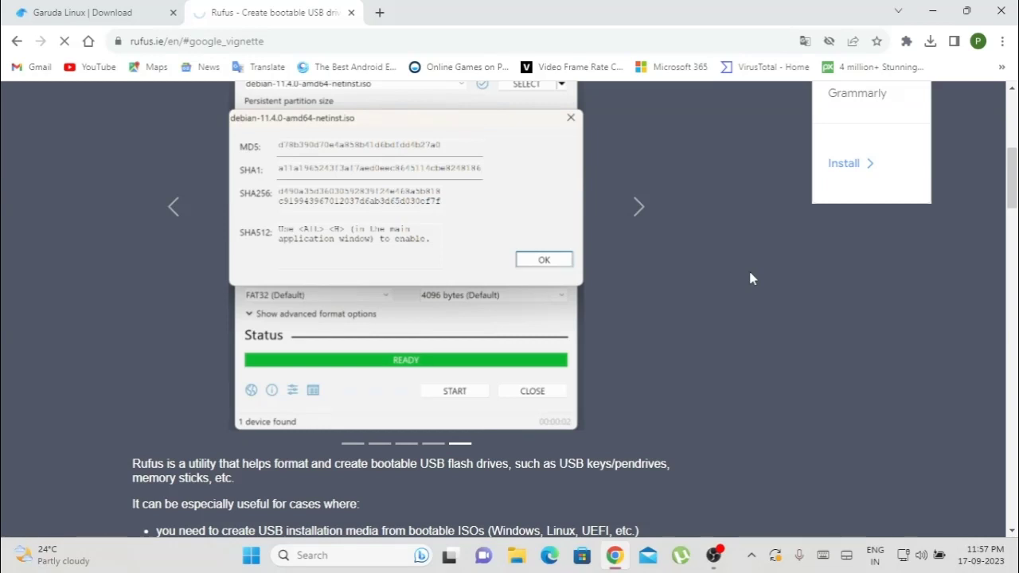
pyautogui.scroll(-8, 750, 279)
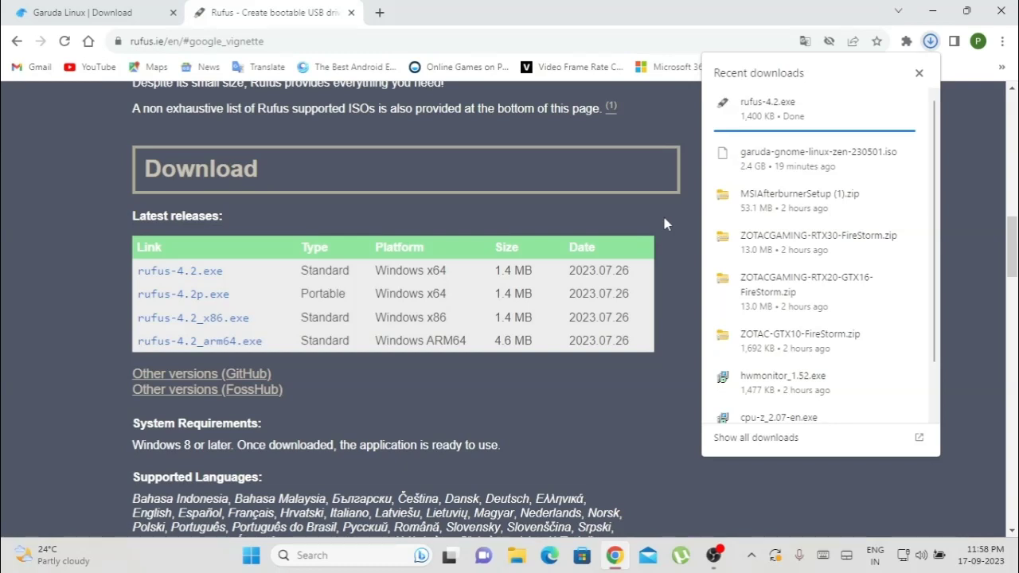
pyautogui.click(665, 216)
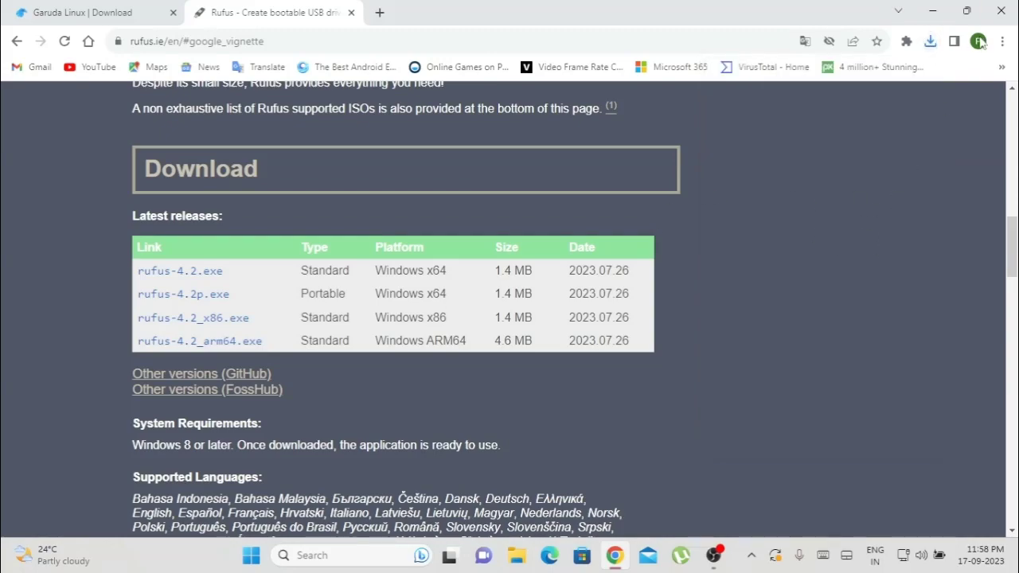
pyautogui.click(1001, 11)
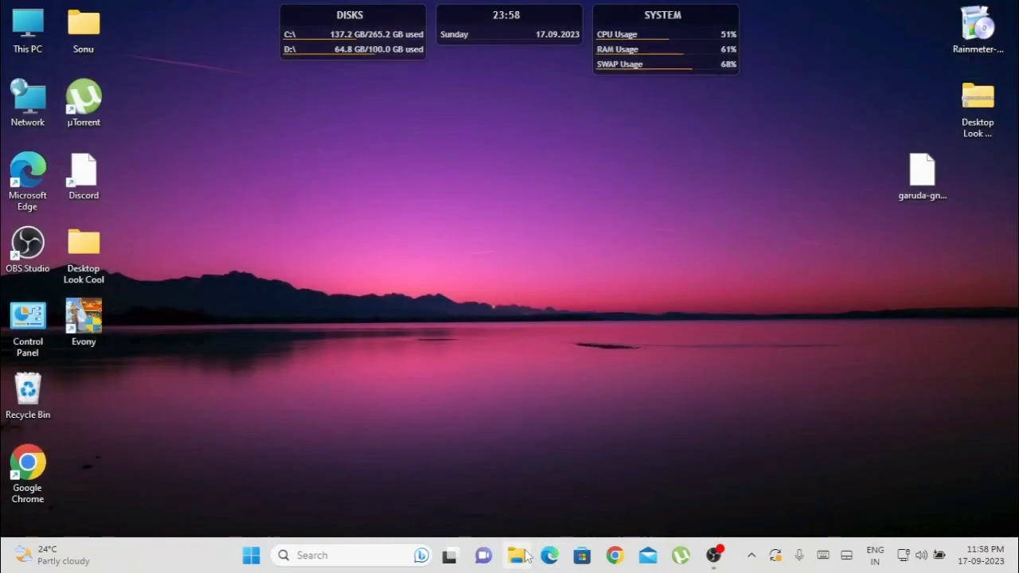
# View the computer's drives under This PC in File Explorer, and close the separate window for the ESD-USB (G:) drive
pyautogui.click(519, 555)
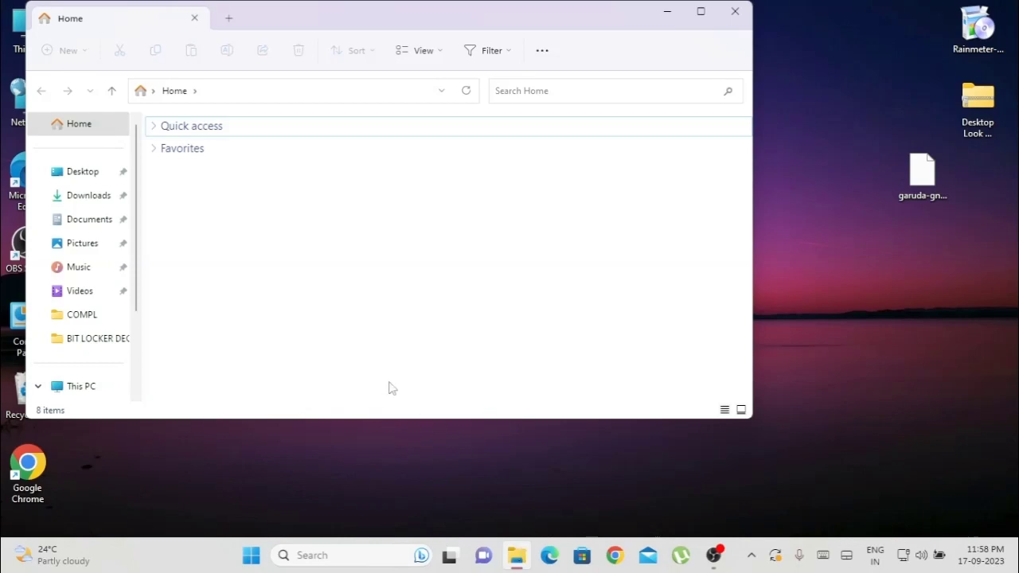
pyautogui.click(704, 12)
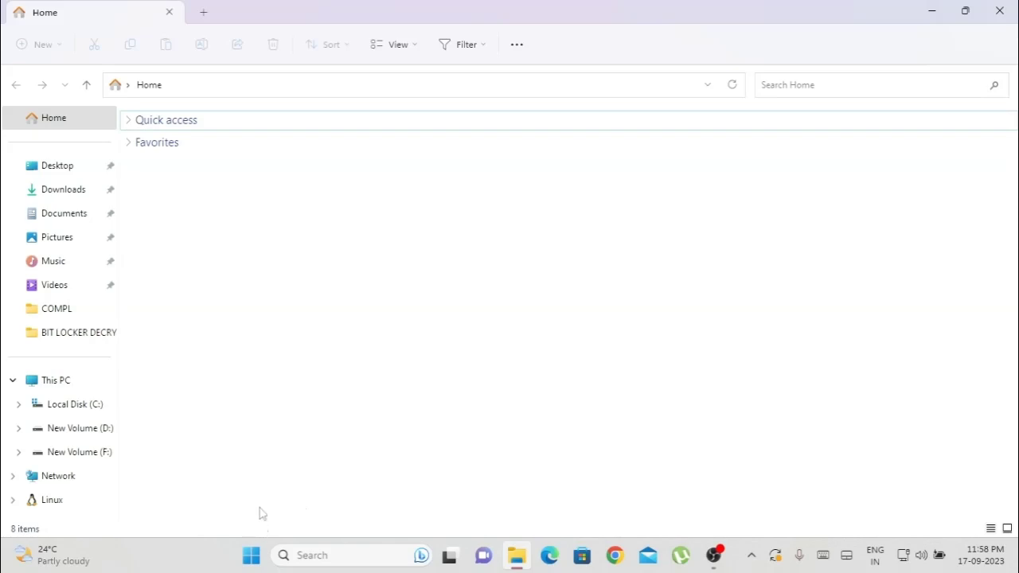
pyautogui.click(55, 380)
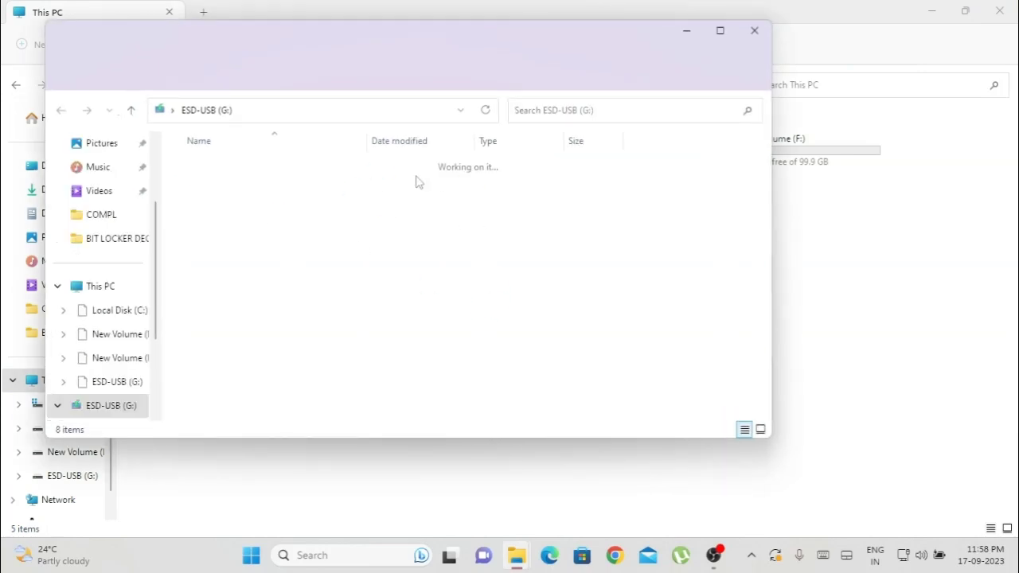
pyautogui.click(754, 31)
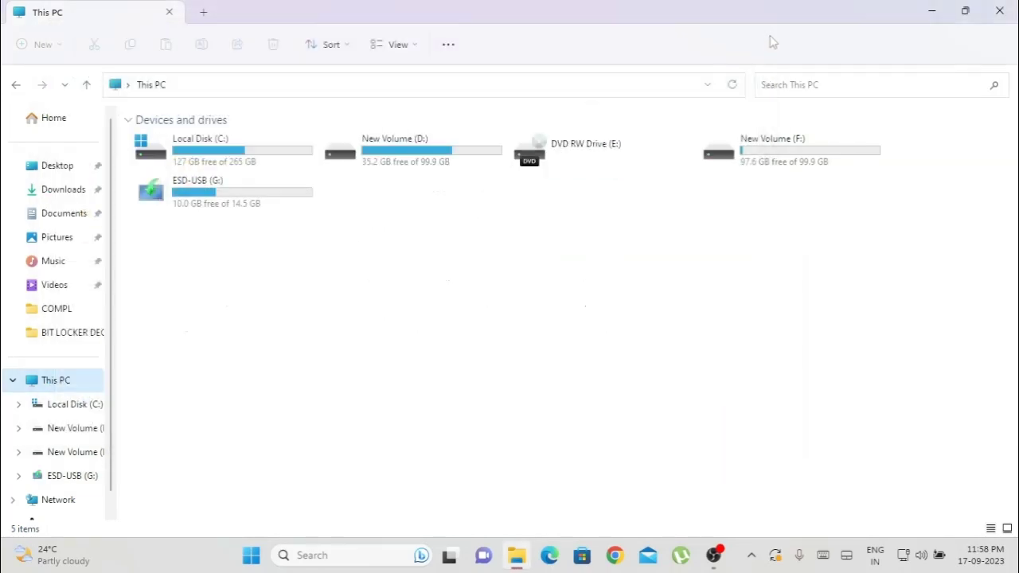
# Move rufus-4.2.exe from the Downloads folder to the desktop, placing it beside the Garuda ISO, and close File Explorer
pyautogui.click(44, 191)
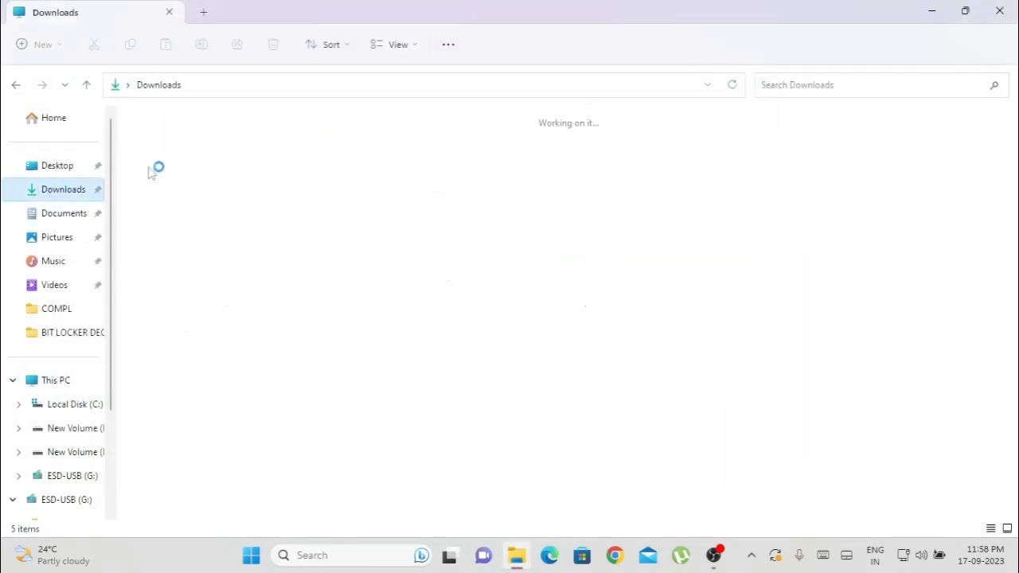
pyautogui.doubleClick(519, 6)
pyautogui.click(192, 157)
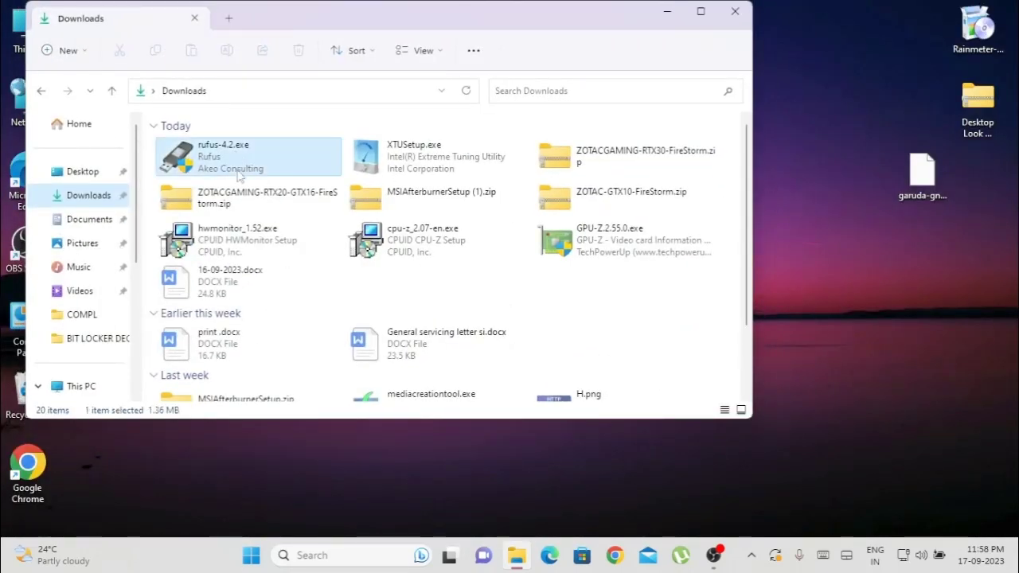
pyautogui.moveTo(191, 157); pyautogui.dragTo(874, 99)
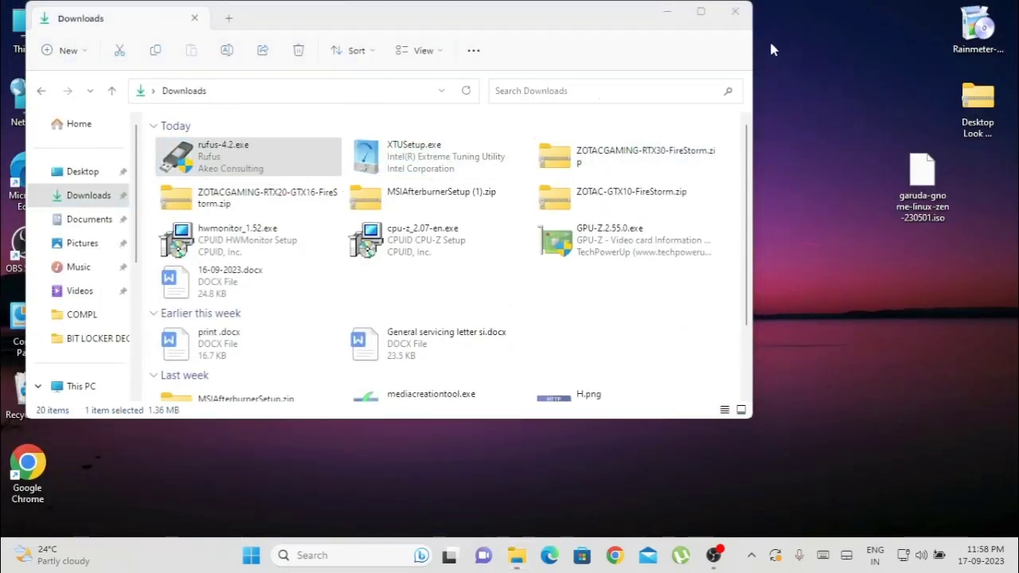
pyautogui.click(733, 13)
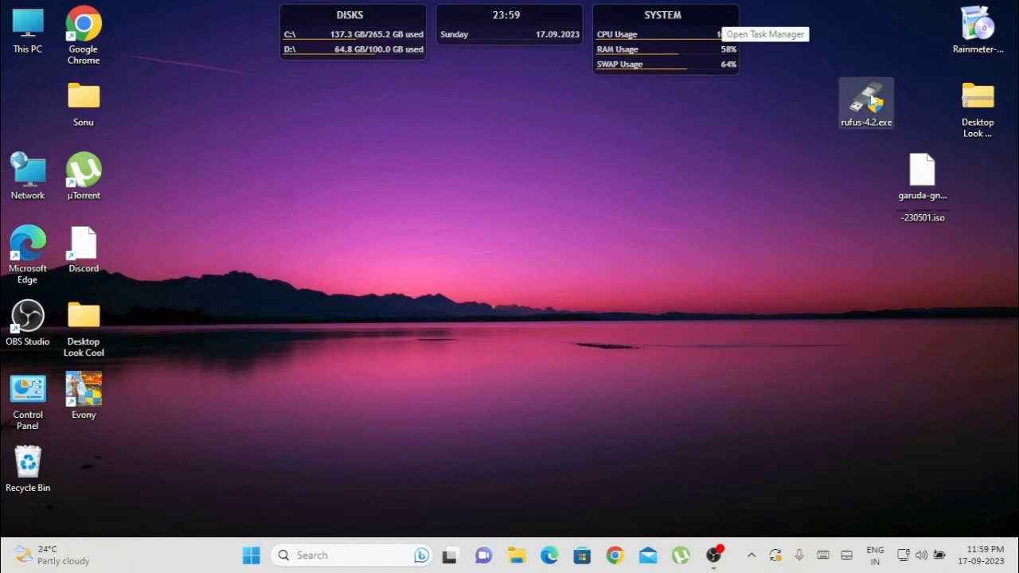
pyautogui.moveTo(866, 103); pyautogui.dragTo(847, 177)
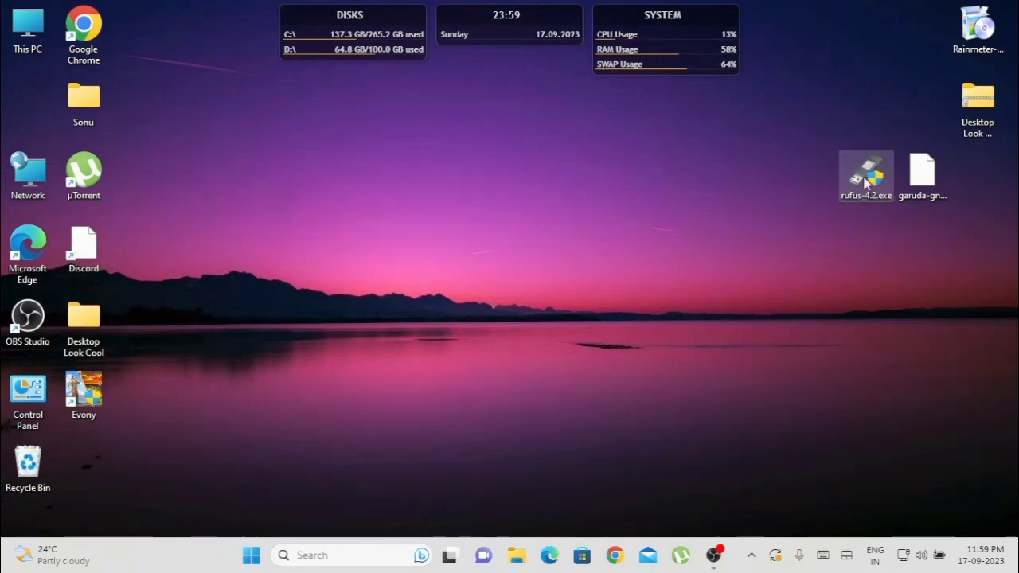
# Launch rufus-4.2.exe from the desktop and decline its online update checks
pyautogui.moveTo(877, 189)
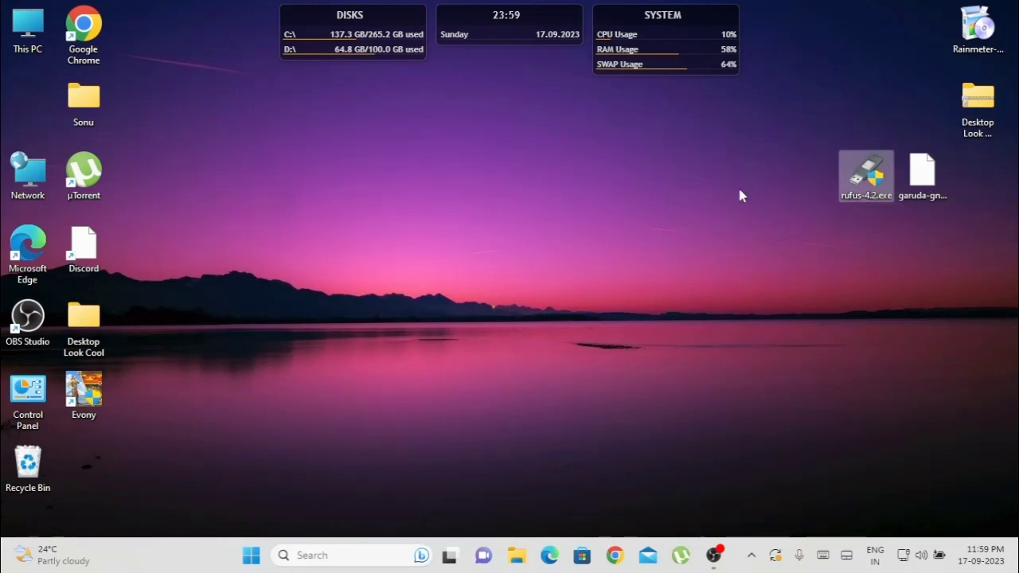
pyautogui.doubleClick(854, 197)
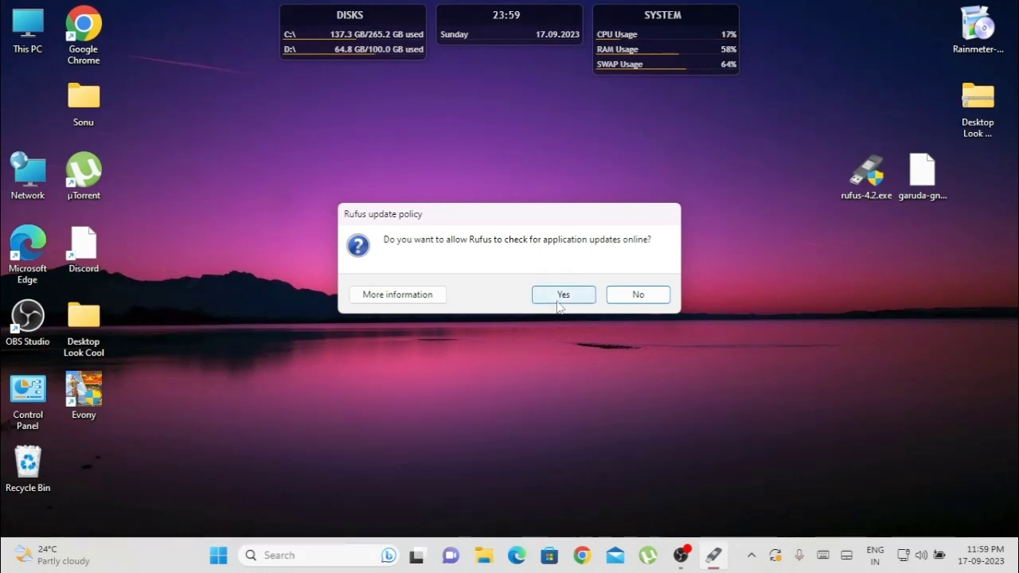
pyautogui.click(642, 302)
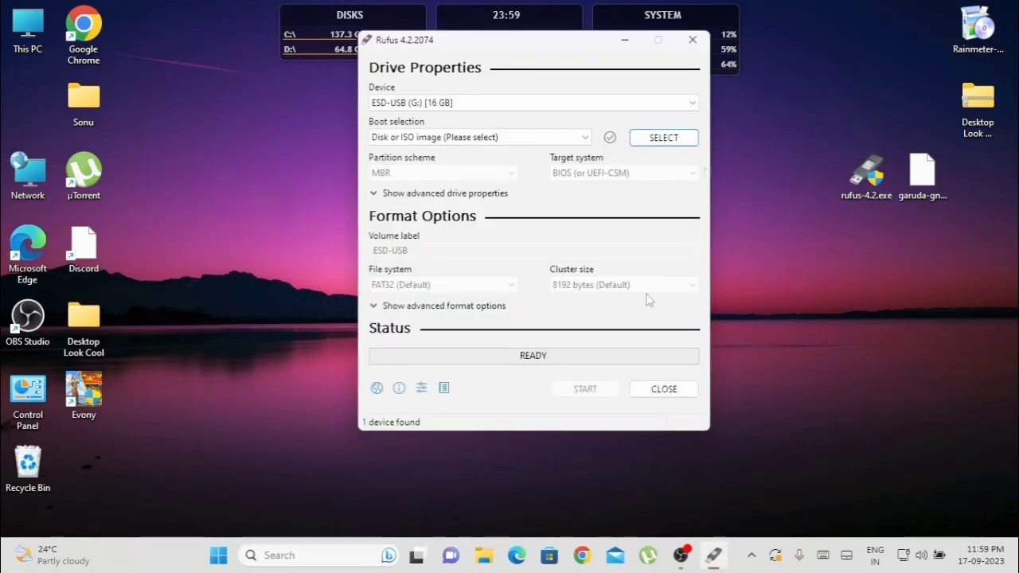
# Select ESD-USB (G:) [16 GB] as the target device and keep the boot selection on Disk or ISO image
pyautogui.click(650, 101)
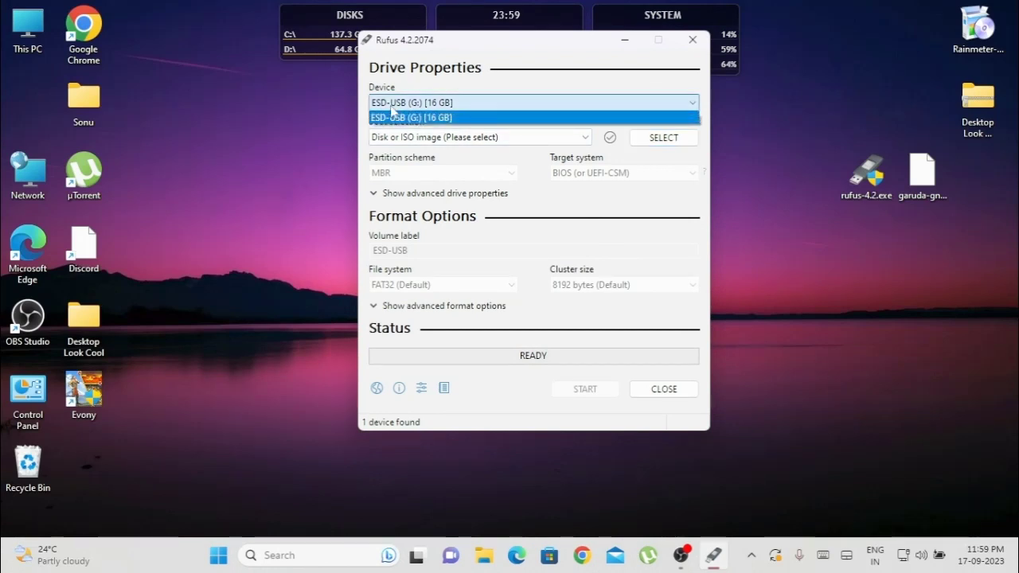
pyautogui.click(452, 113)
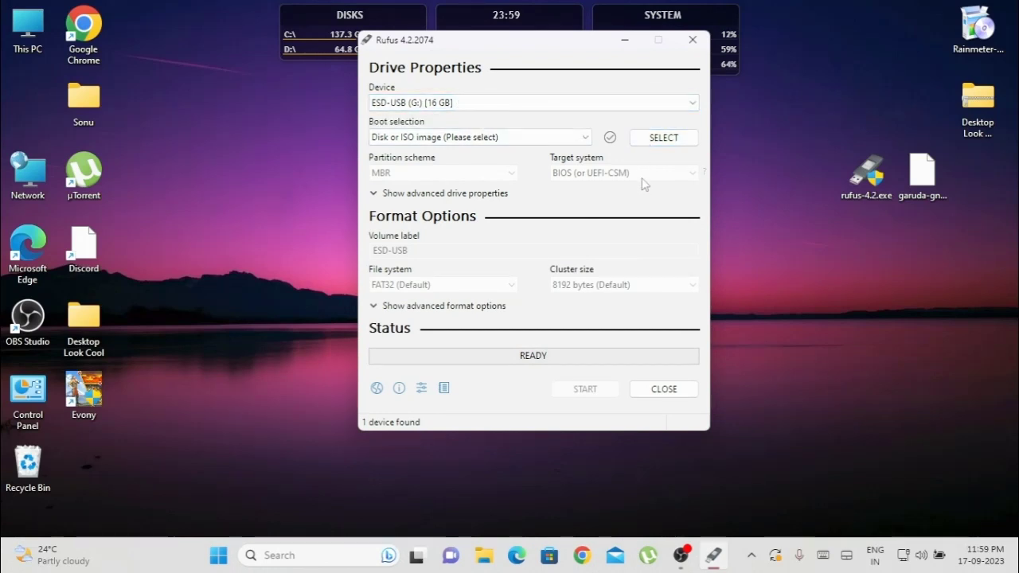
pyautogui.click(524, 143)
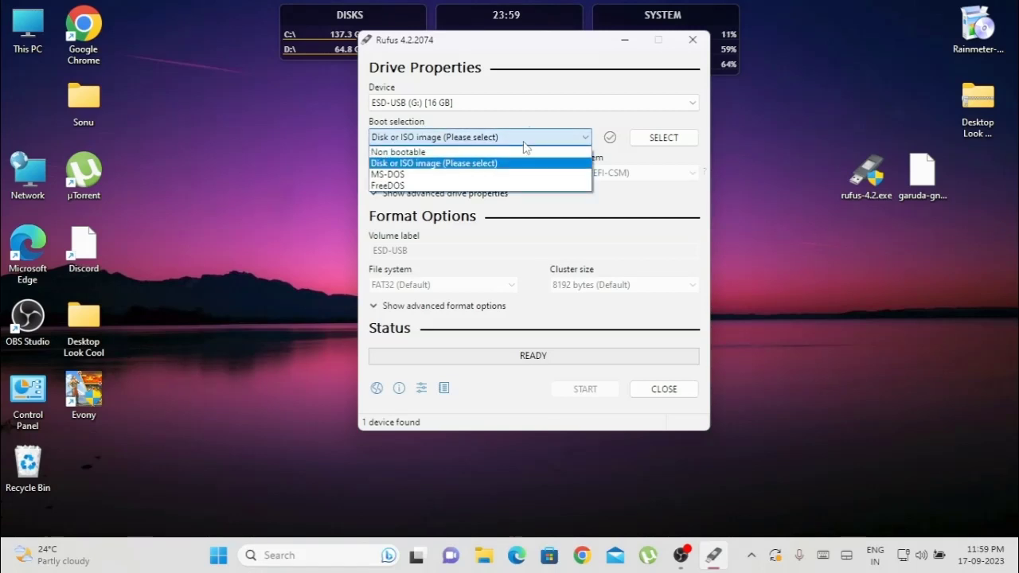
pyautogui.click(523, 141)
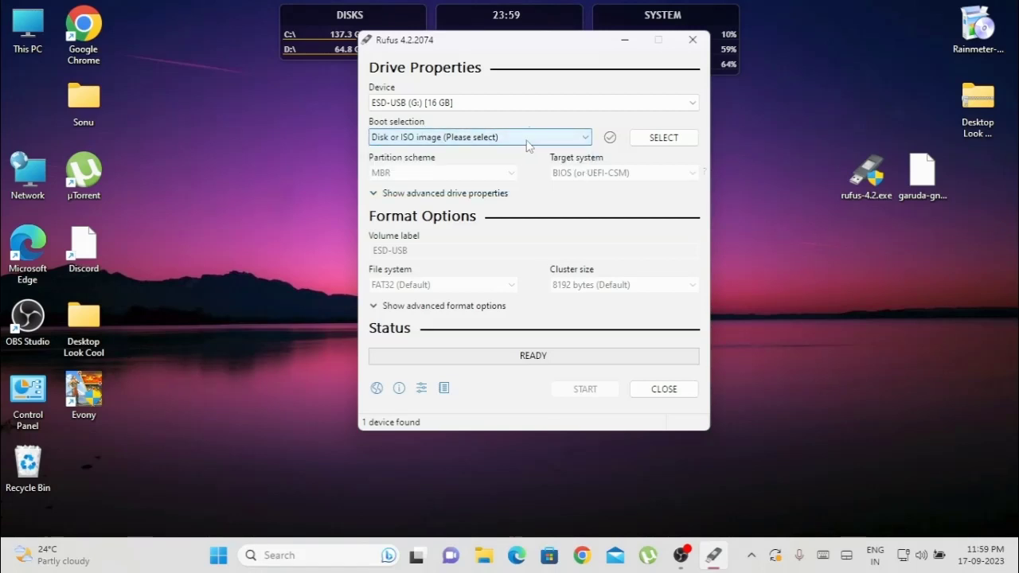
# Load garuda-gnome-linux-zen-230501.iso from the desktop as the boot image and accept the enforced DD image writing mode
pyautogui.click(651, 137)
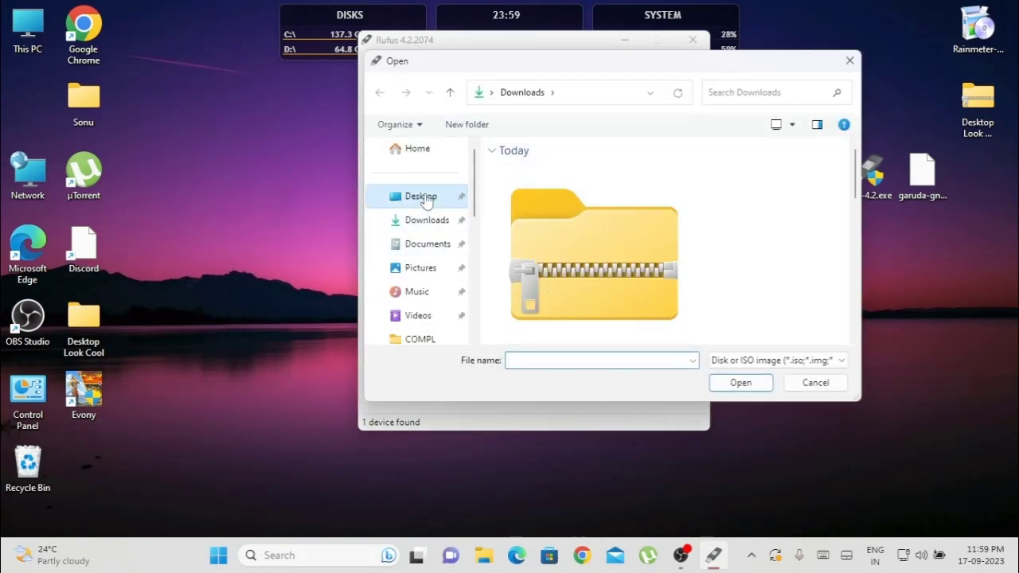
pyautogui.click(422, 199)
pyautogui.click(732, 195)
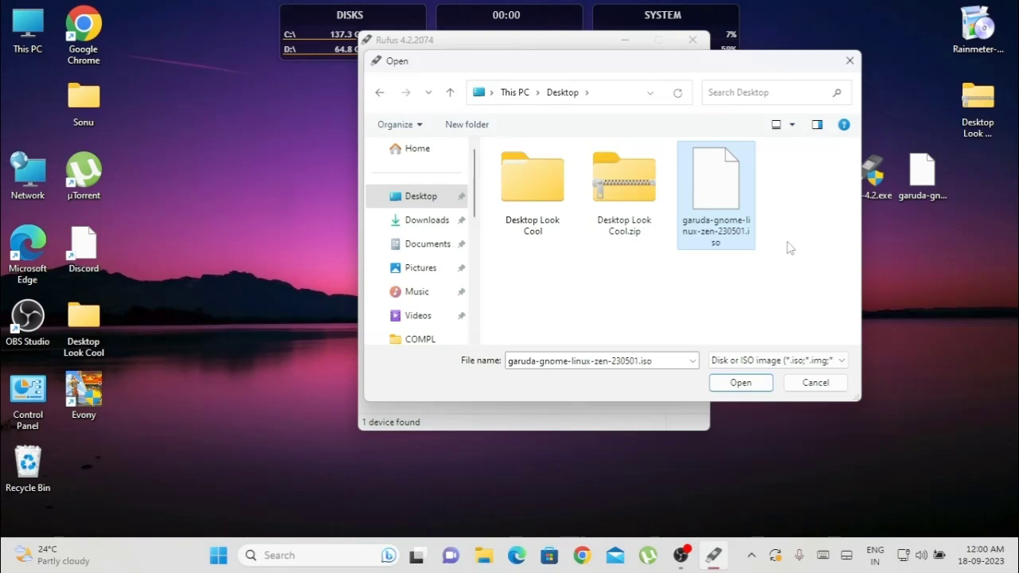
pyautogui.click(740, 382)
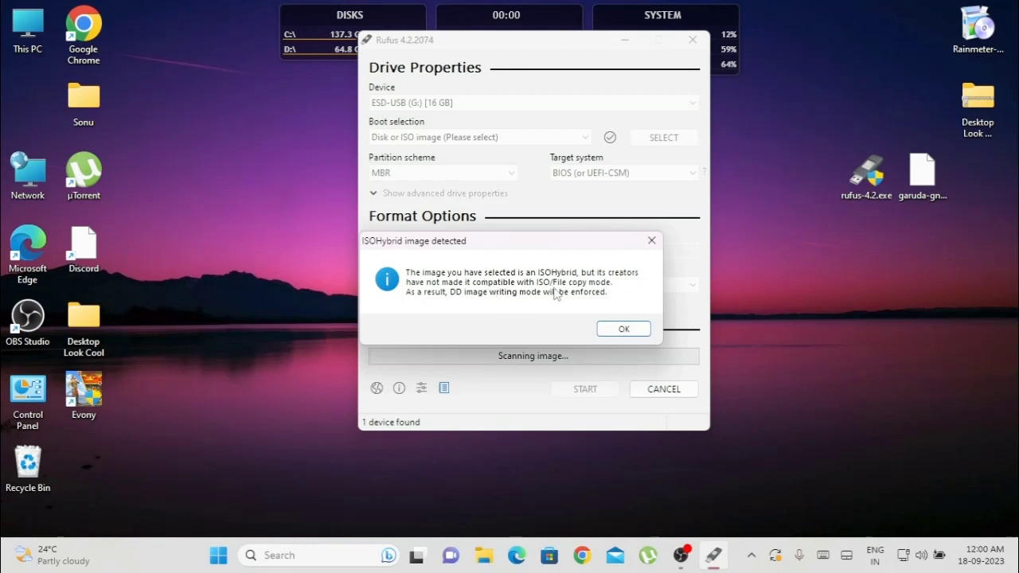
pyautogui.click(624, 329)
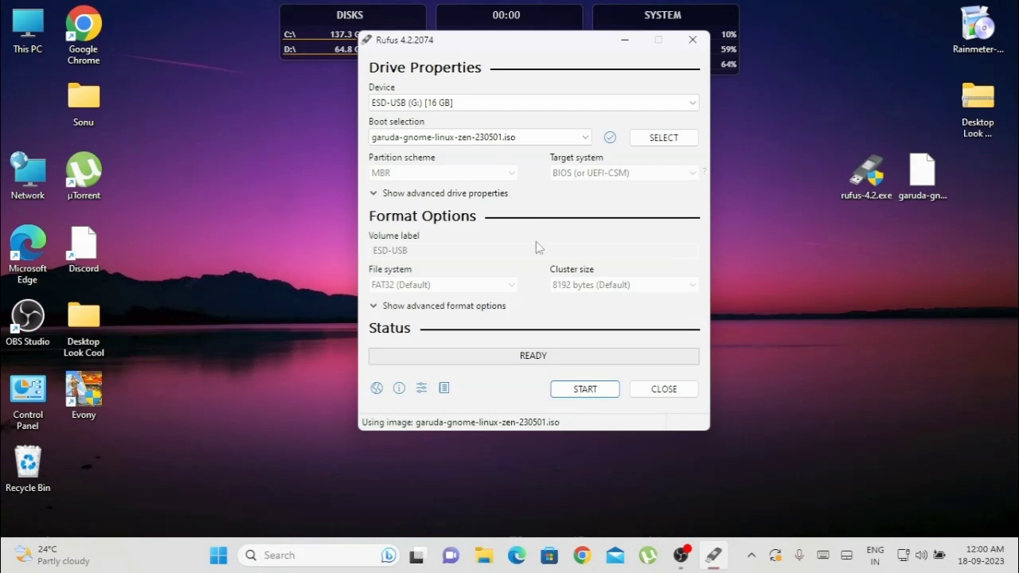
# Write the garuda-gnome-linux-zen-230501.iso image to ESD-USB (G:) [16 GB], accepting that all data on the drive is destroyed
pyautogui.click(585, 389)
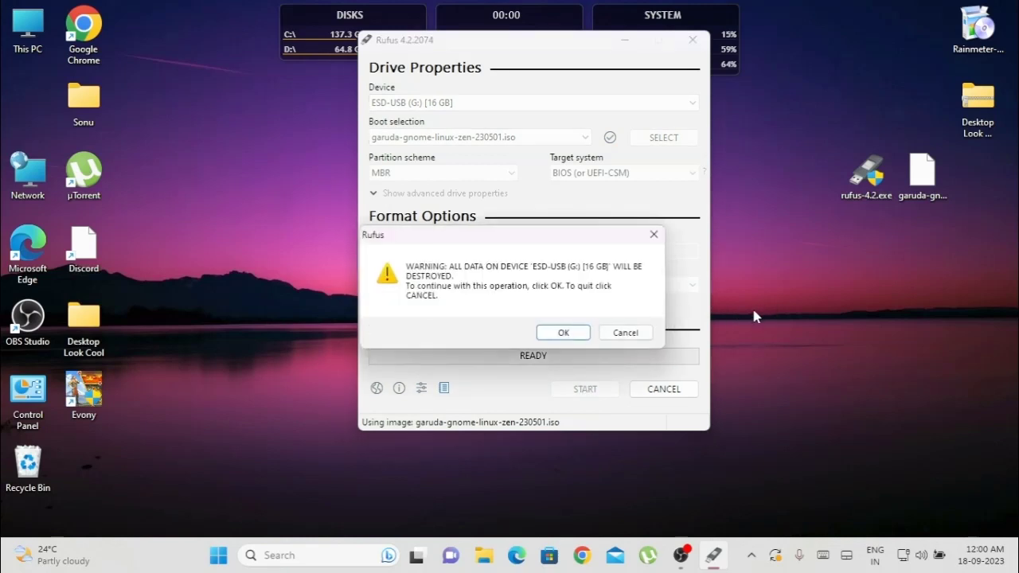
pyautogui.click(563, 332)
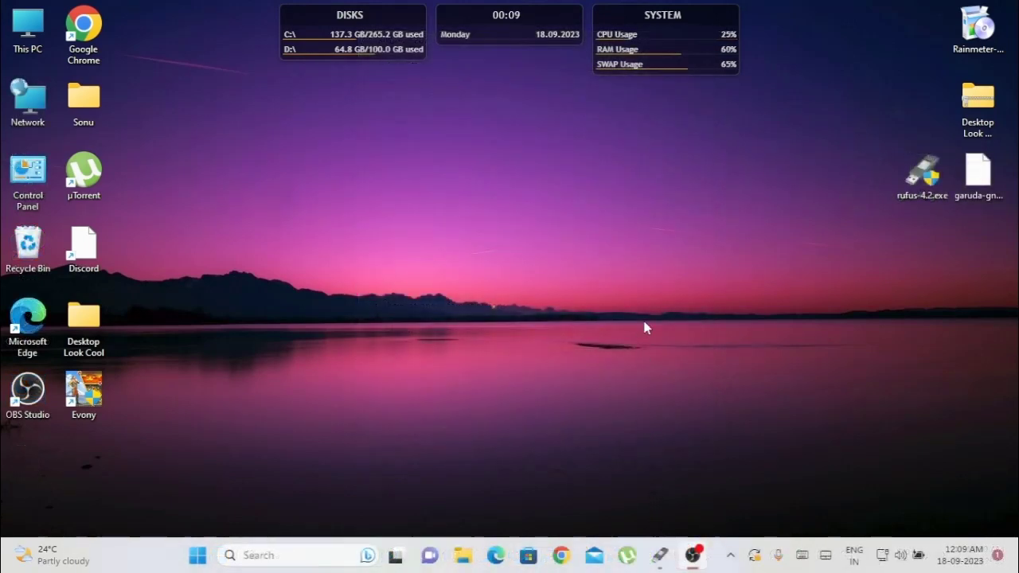
# Return to the Rufus window, decline a second write to MISO_EFI (Disk 1) [16 GB], and close Rufus
pyautogui.click(660, 555)
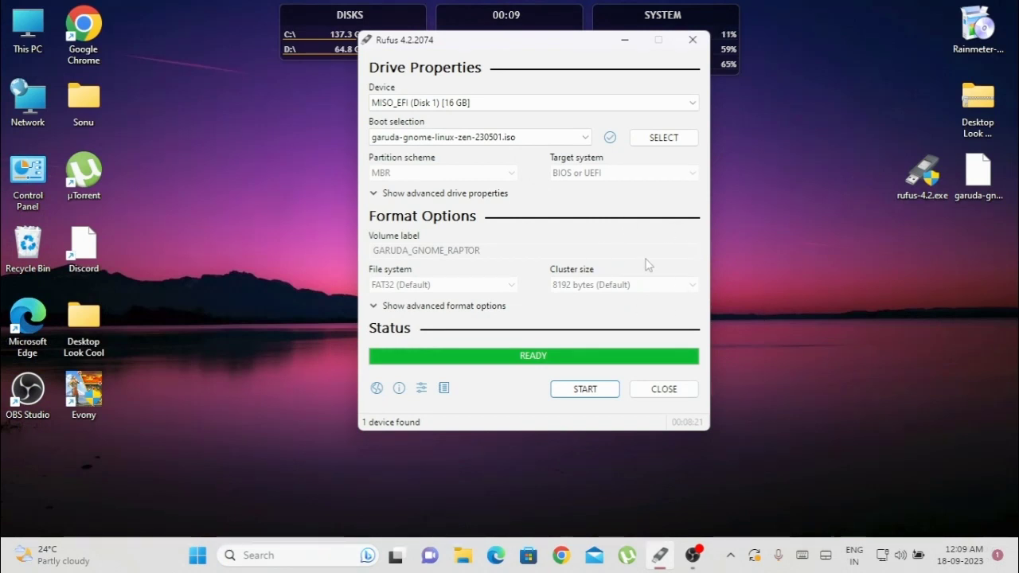
pyautogui.click(588, 397)
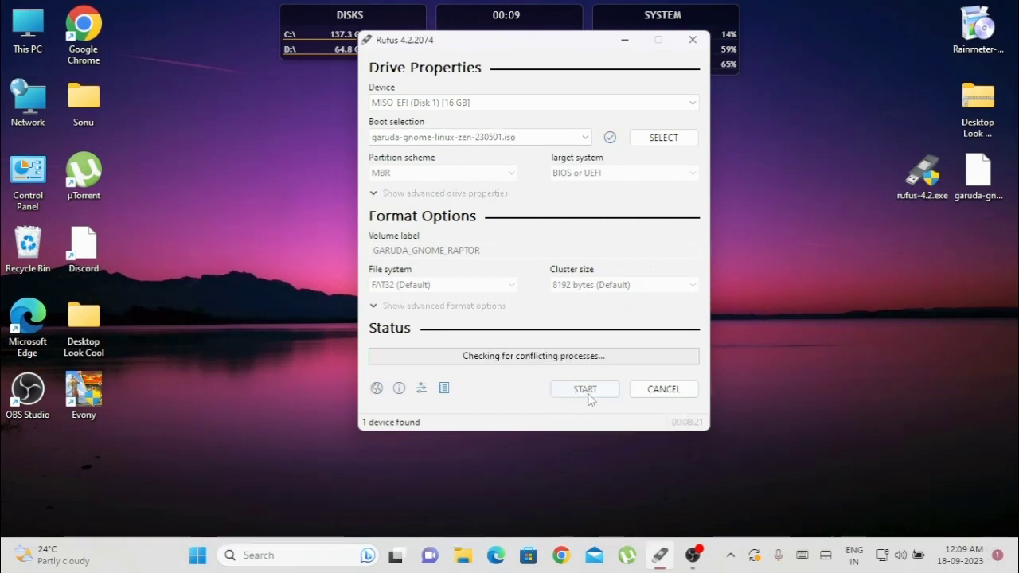
pyautogui.click(618, 332)
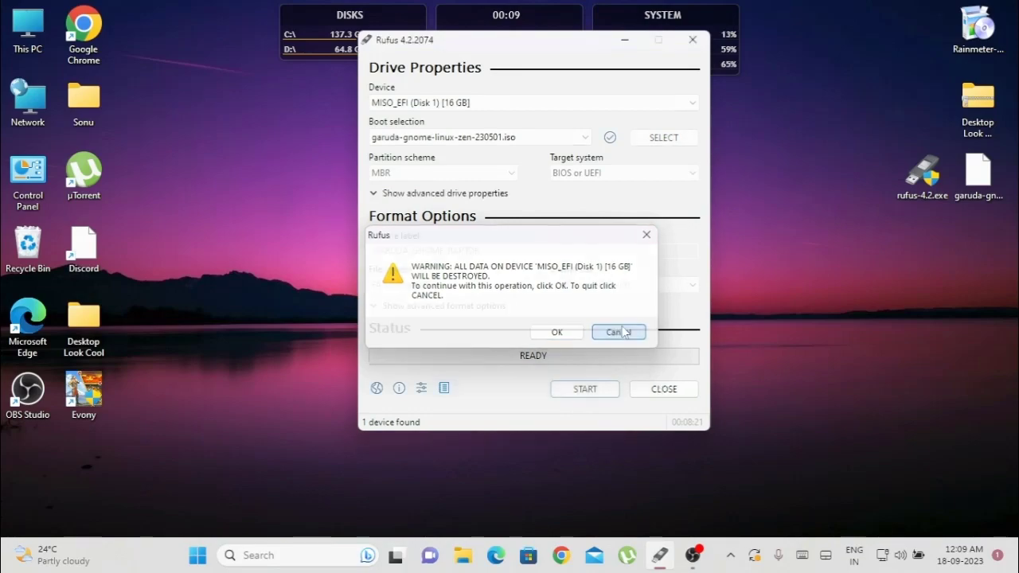
pyautogui.click(650, 389)
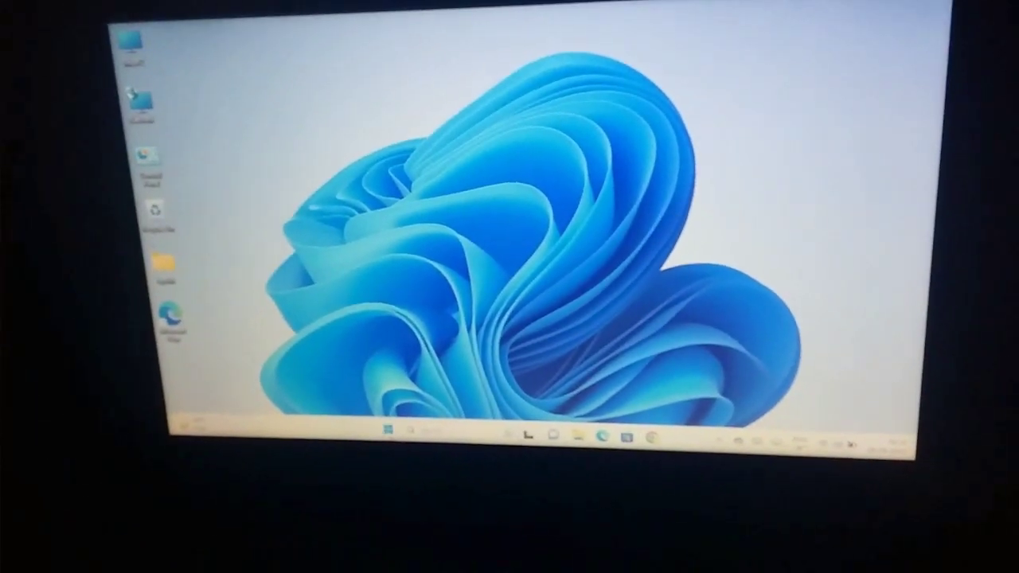
# Restart the PC with Update and restart, and interrupt the boot at the HP logo to open the Startup Menu
pyautogui.press('super')
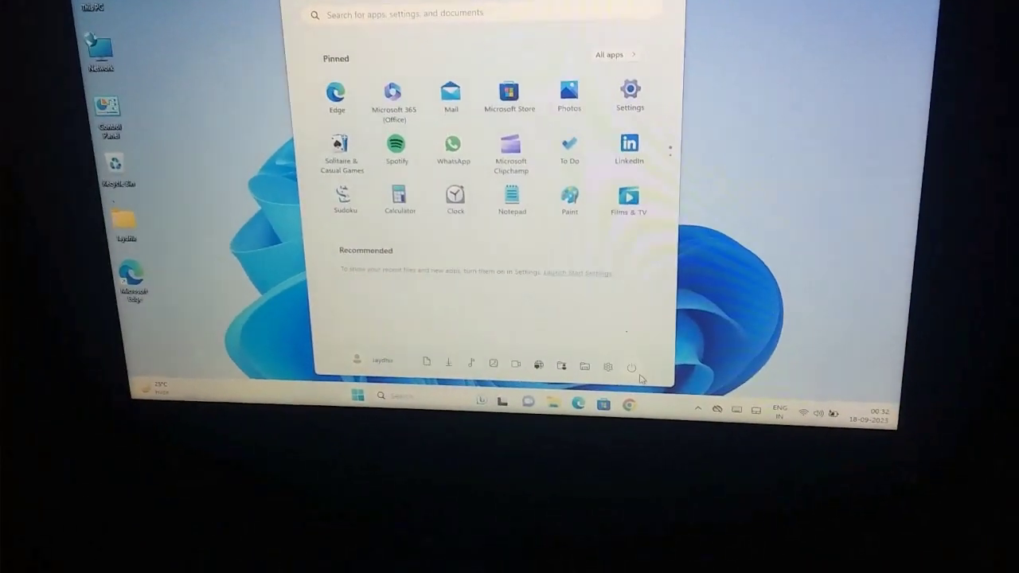
pyautogui.click(617, 367)
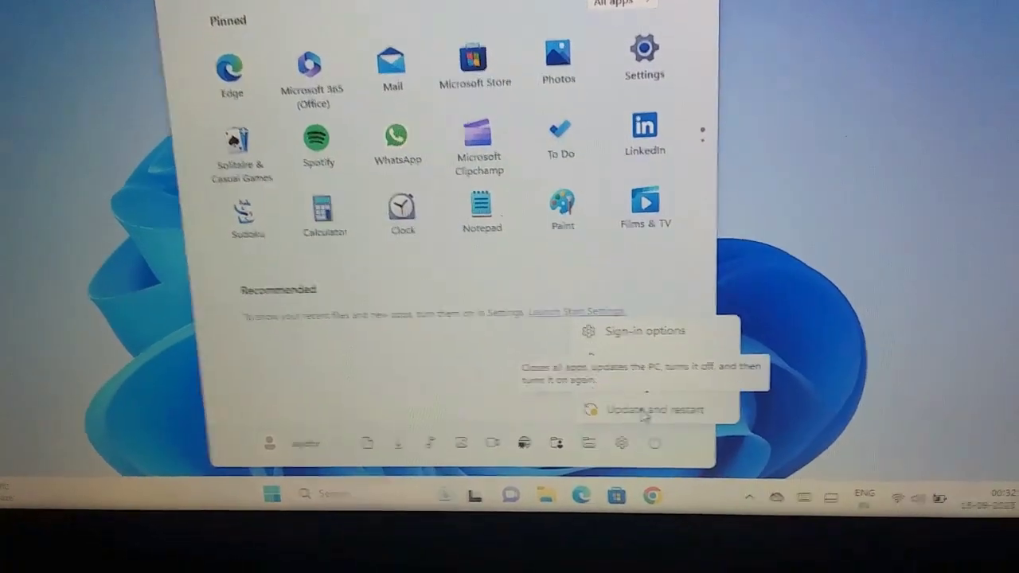
pyautogui.click(640, 390)
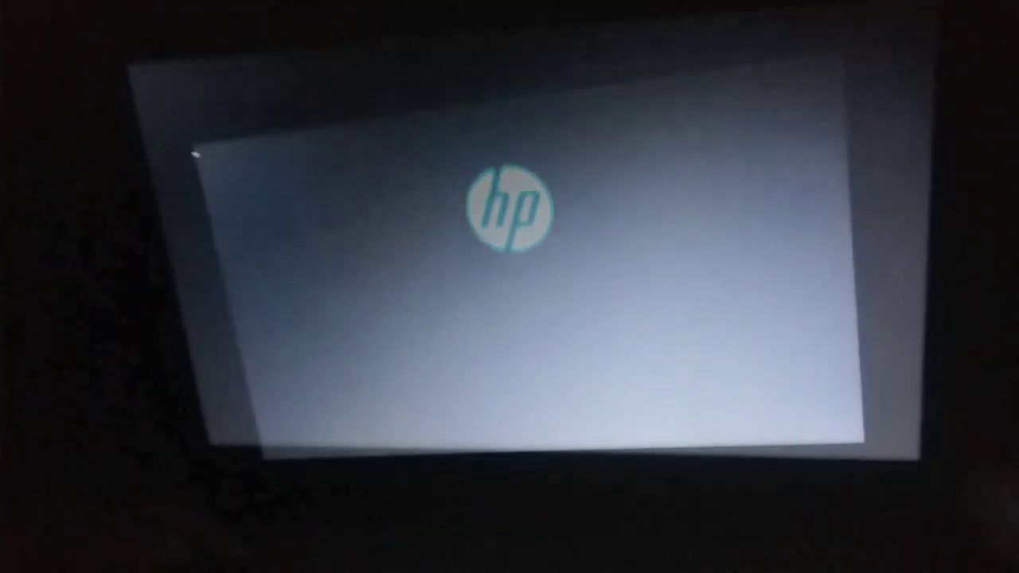
pyautogui.press('Escape')
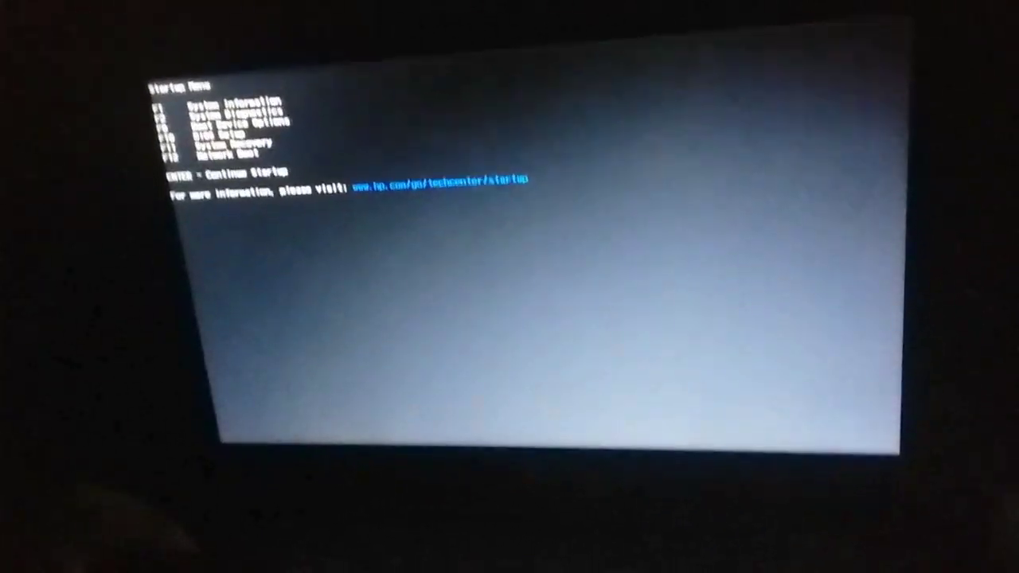